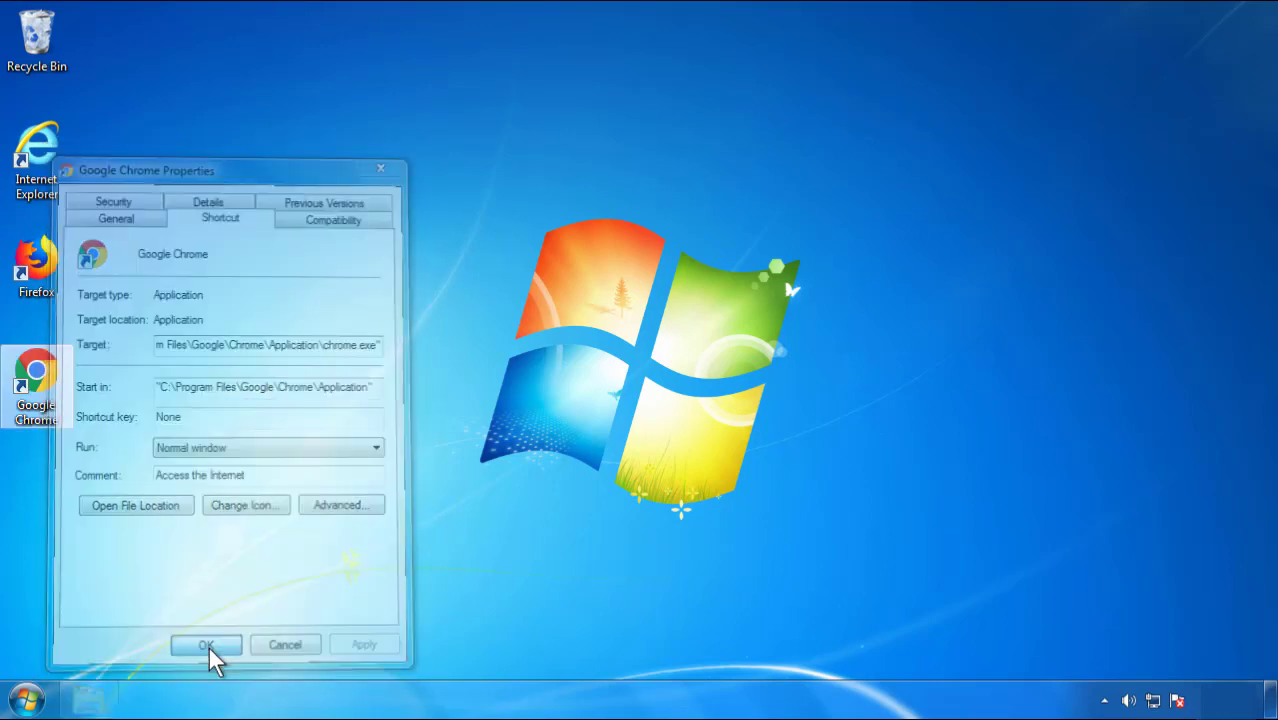
Close the Google Chrome shortcut's Properties dialog and show the Start menu
{"action": "left_click", "coordinate": [27, 699]}
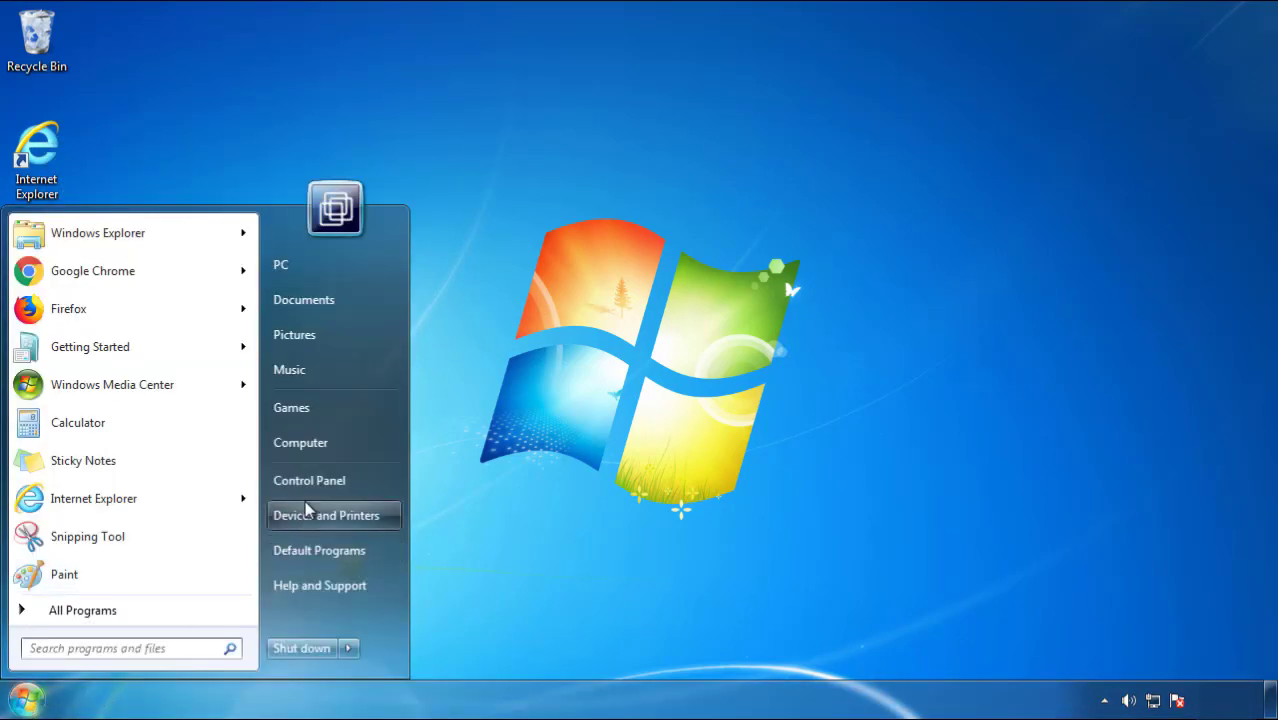
Open Programs and Features with installed programs sorted newest first by Installed On
{"action": "left_click", "coordinate": [320, 478]}
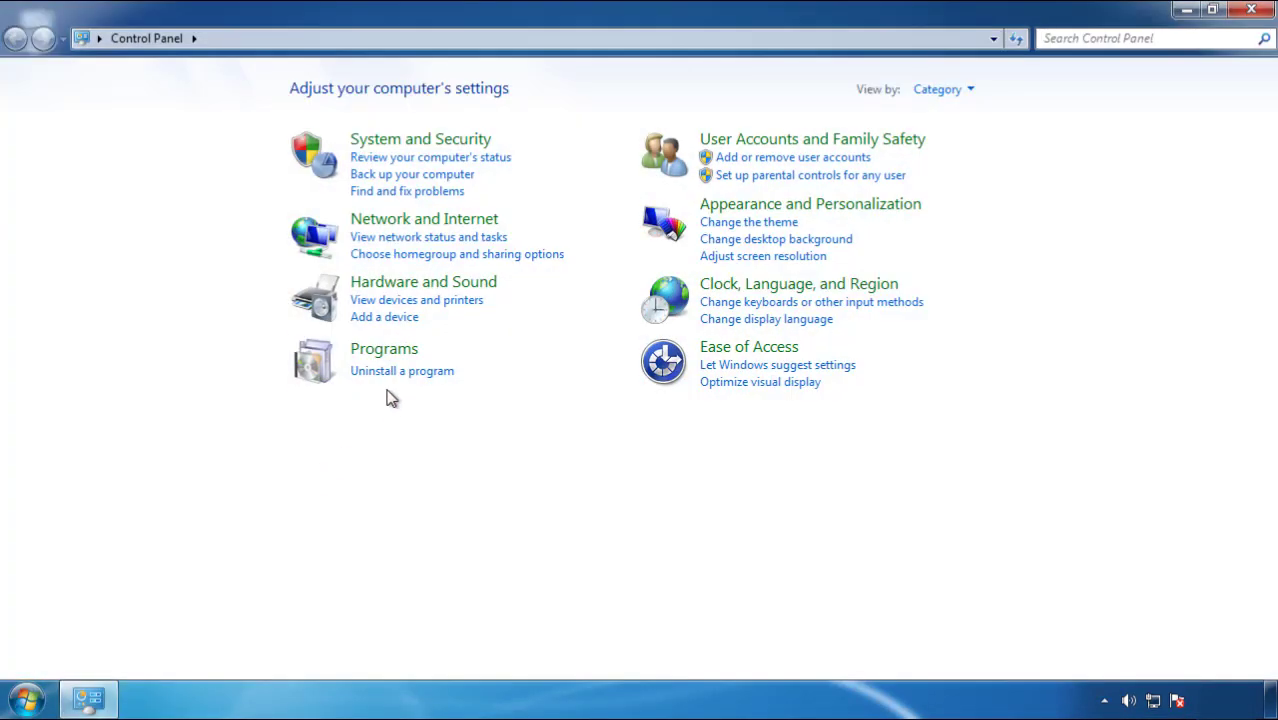
{"action": "left_click", "coordinate": [400, 372]}
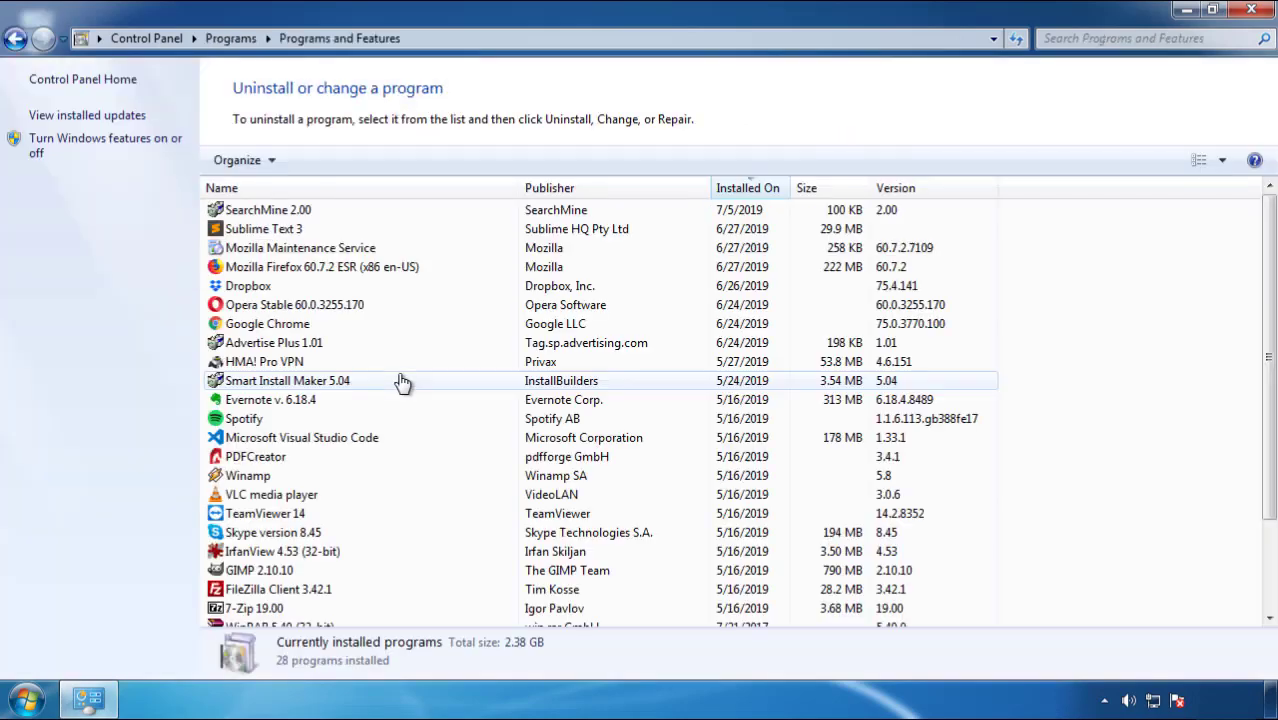
{"action": "left_click", "coordinate": [749, 190]}
{"action": "left_click", "coordinate": [744, 193]}
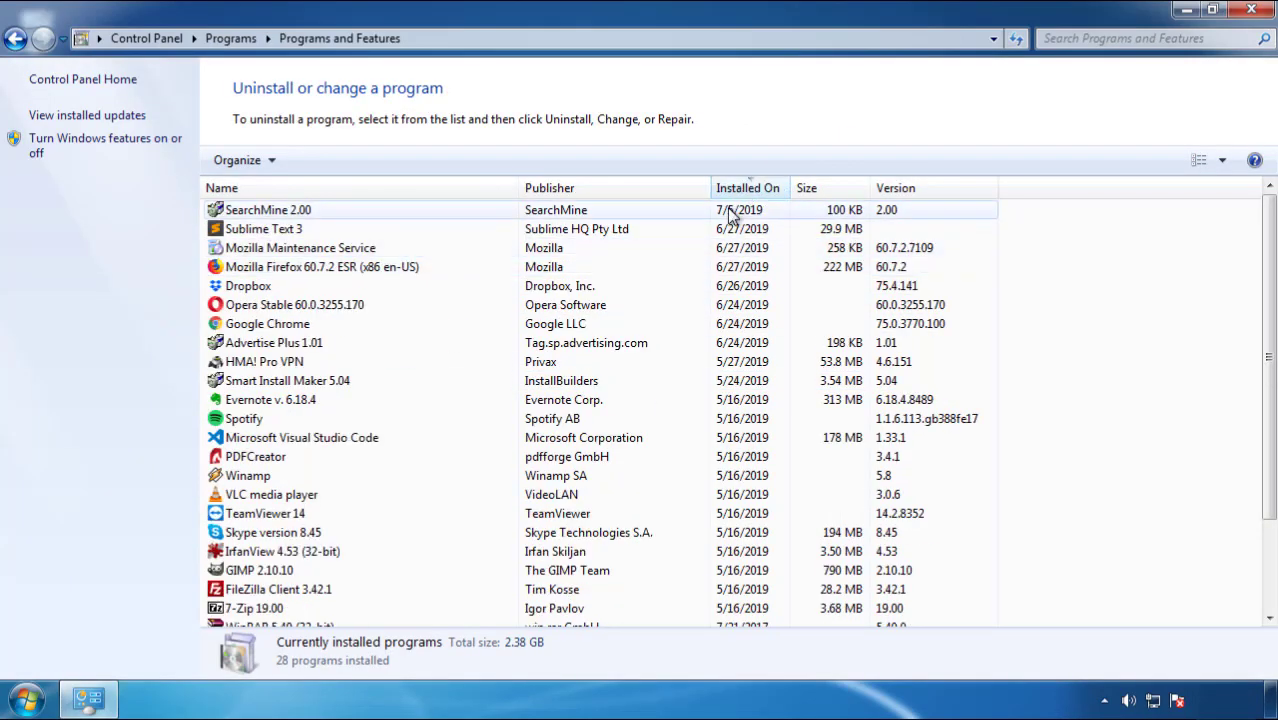
Uninstall SearchMine 2.00 and finish the removal wizard
{"action": "left_click", "coordinate": [268, 212]}
{"action": "left_click", "coordinate": [318, 160]}
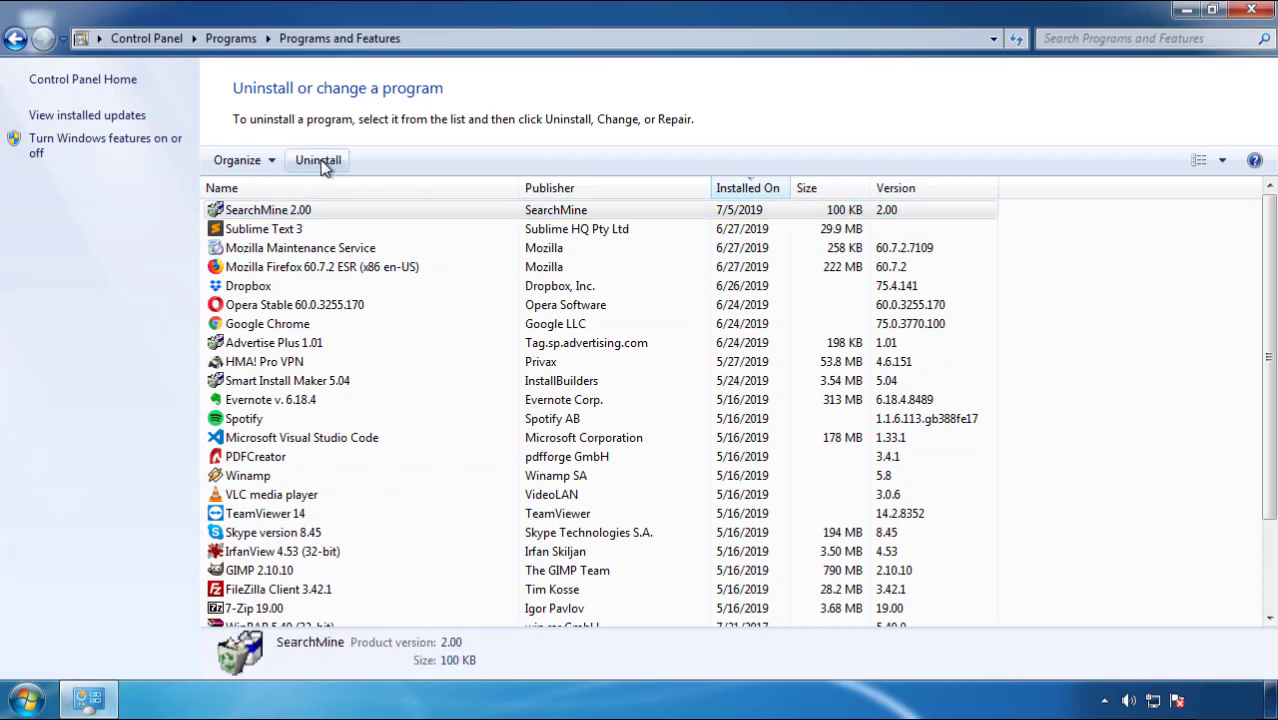
{"action": "left_click", "coordinate": [743, 529]}
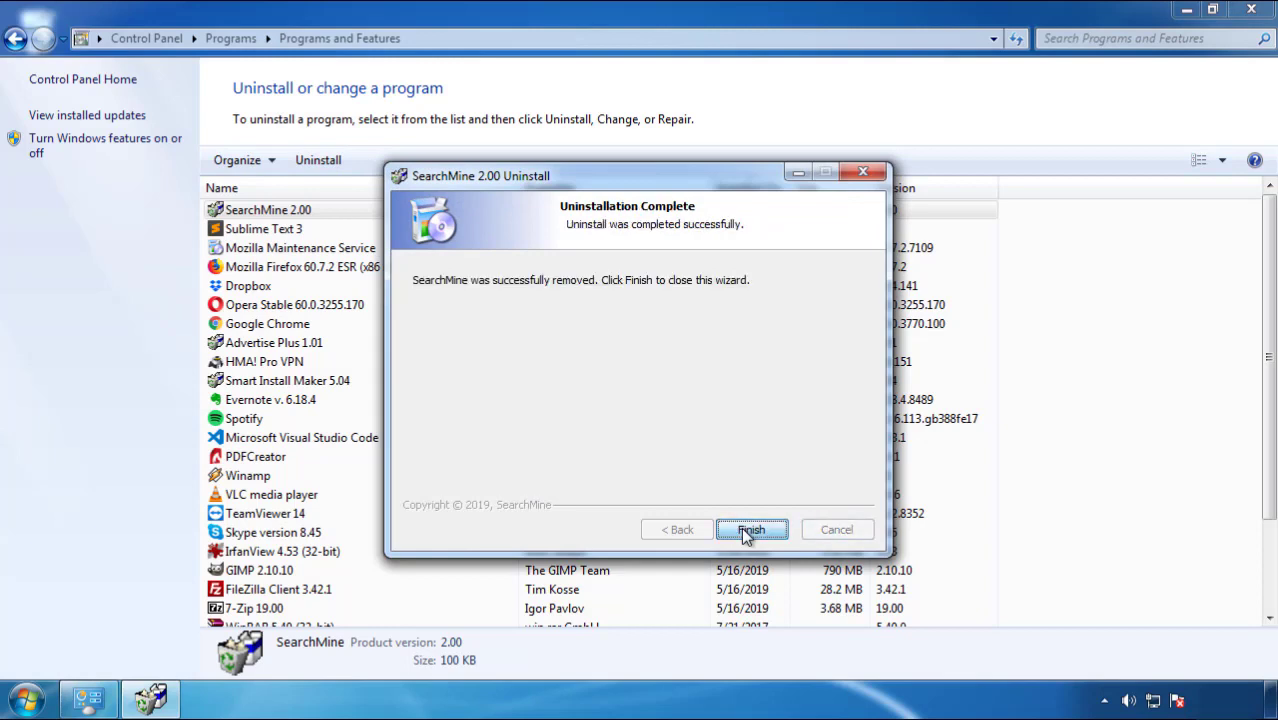
{"action": "left_click", "coordinate": [743, 529]}
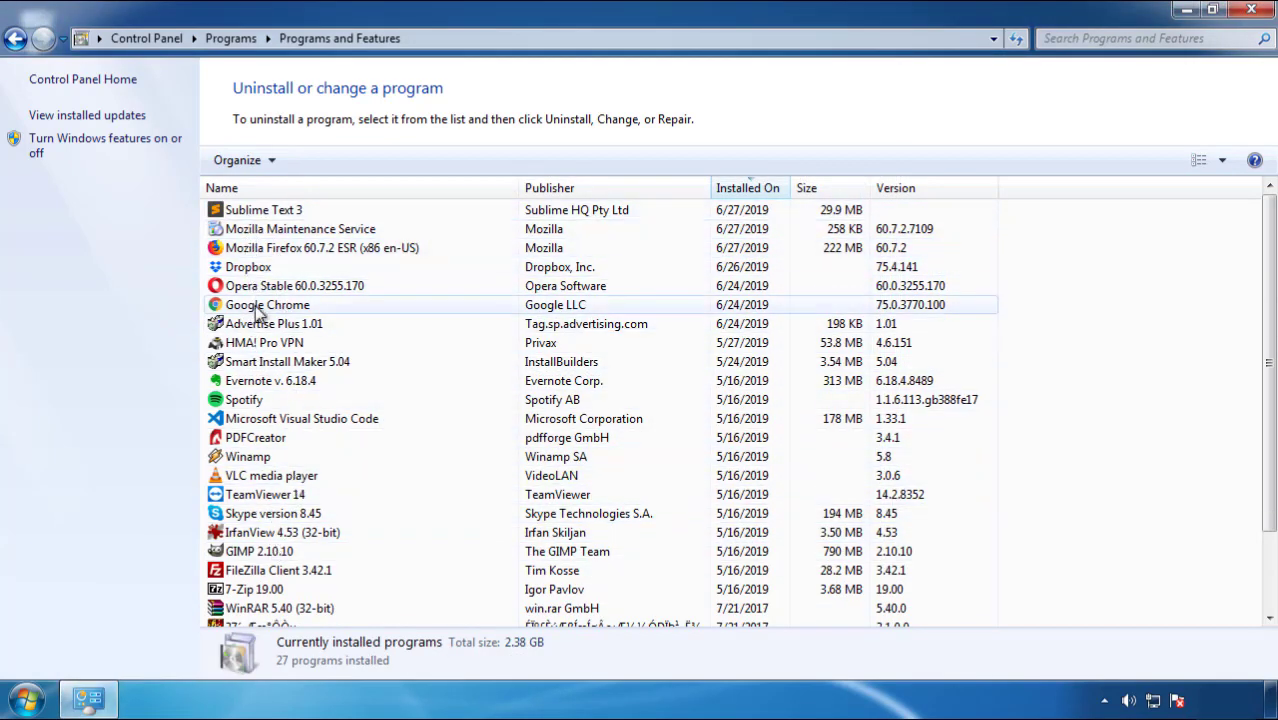
Close Programs and Features, restart Windows and boot into Safe Mode
{"action": "left_click", "coordinate": [1252, 12]}
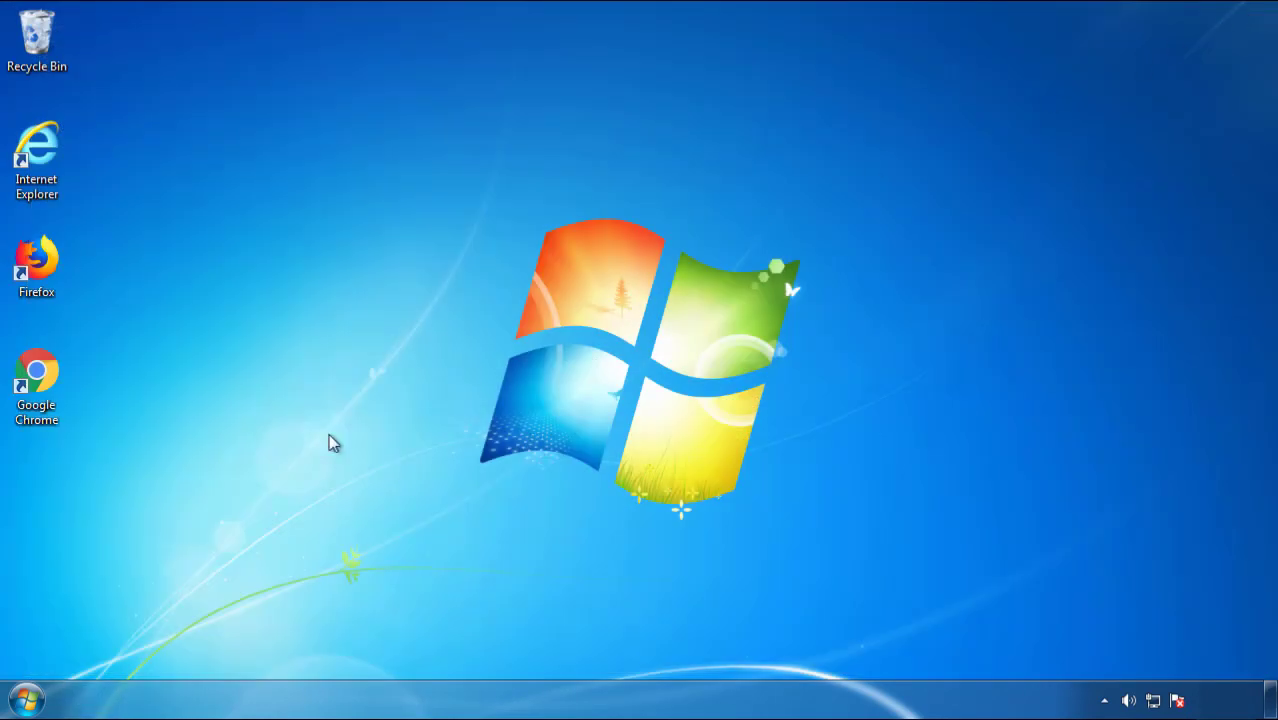
{"action": "left_click", "coordinate": [24, 703]}
{"action": "mouse_move", "coordinate": [347, 650]}
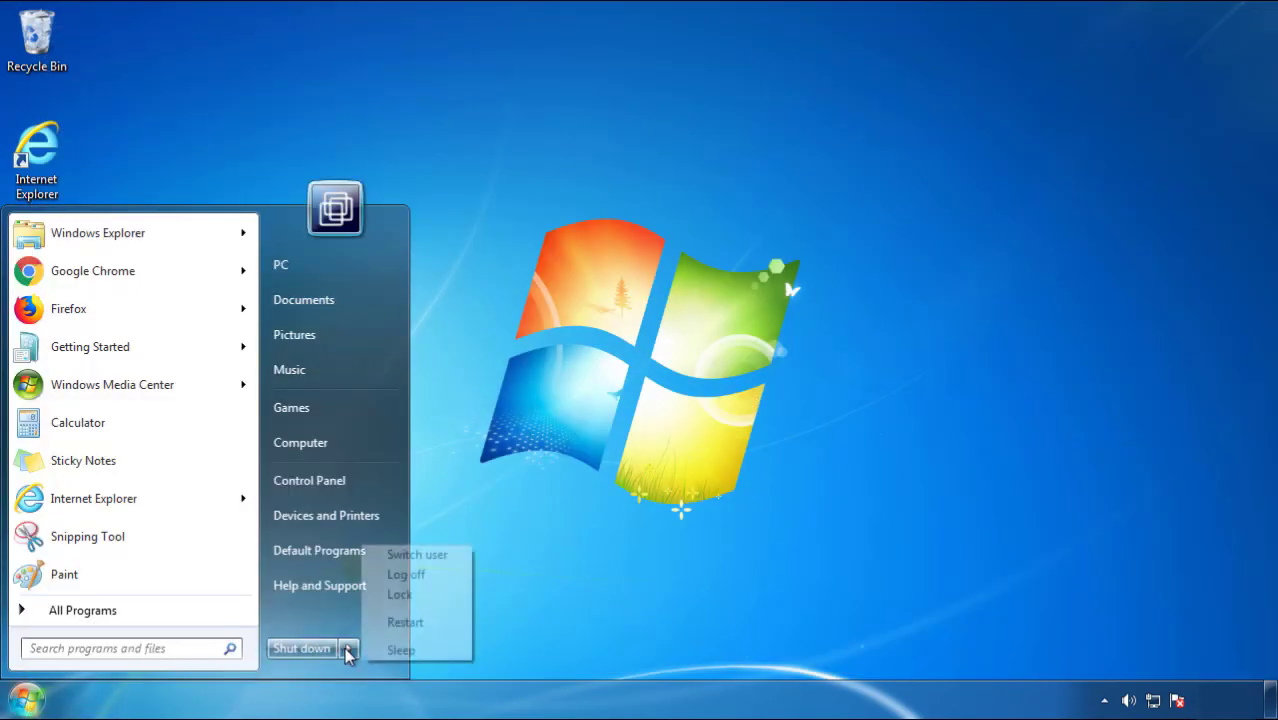
{"action": "left_click", "coordinate": [665, 545]}
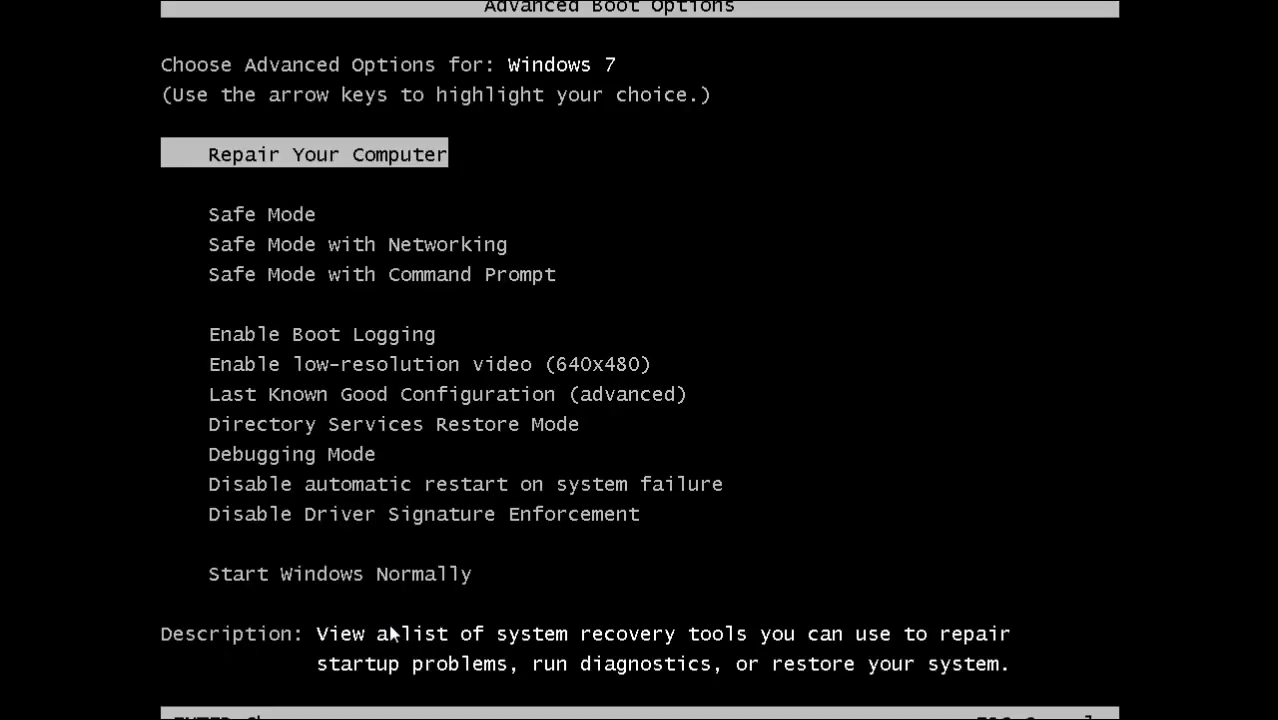
{"action": "key", "text": "Down"}
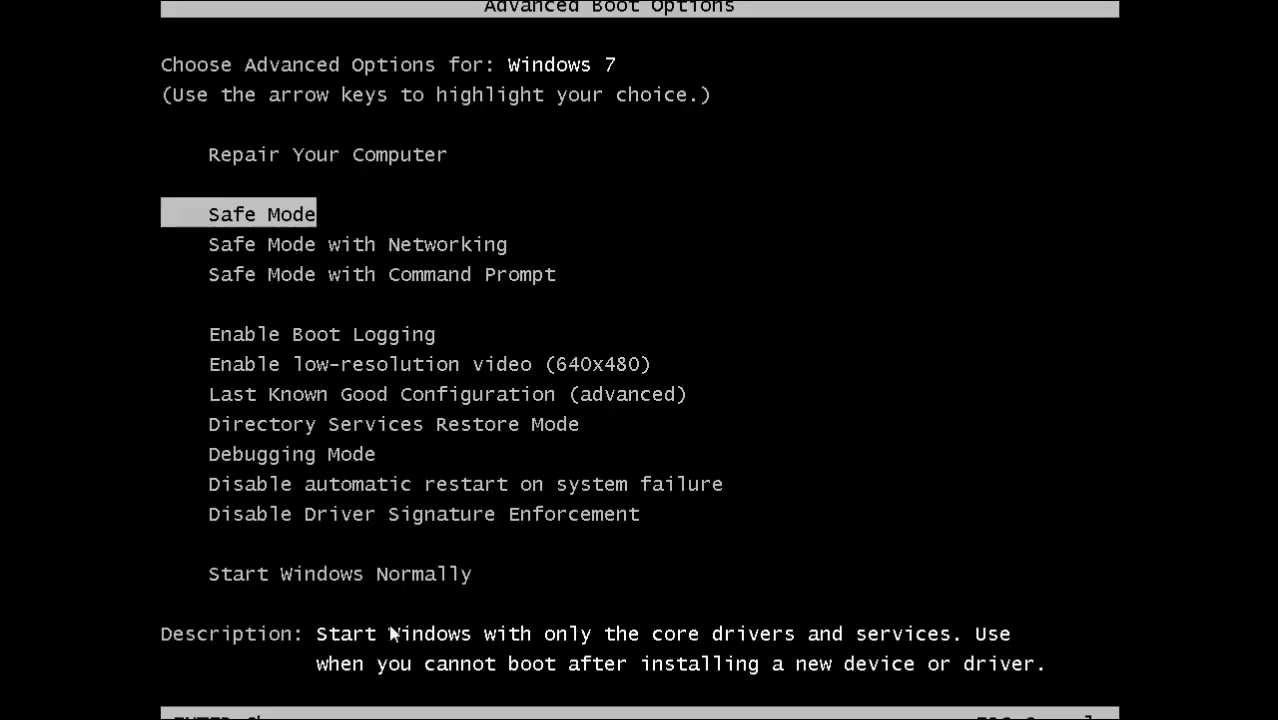
{"action": "key", "text": "Return"}
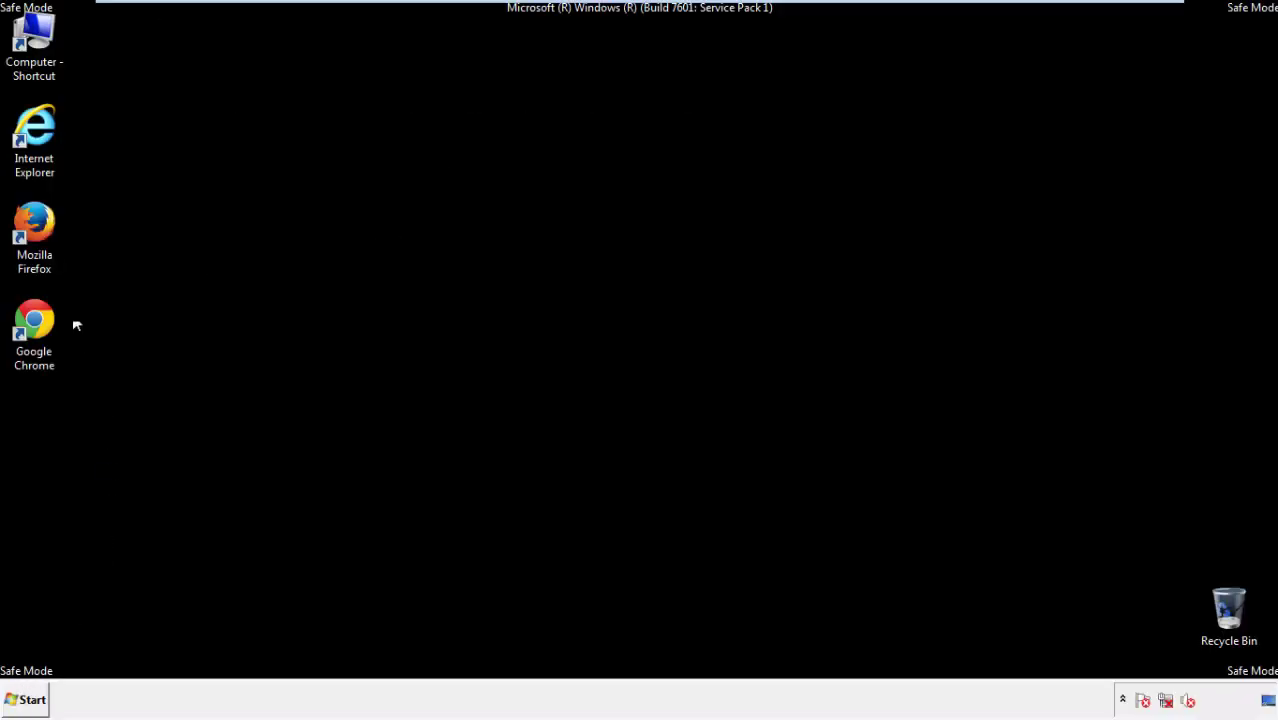
Launch Firefox, decline the default-browser prompt, and keep the menu bar visible
{"action": "double_click", "coordinate": [46, 232]}
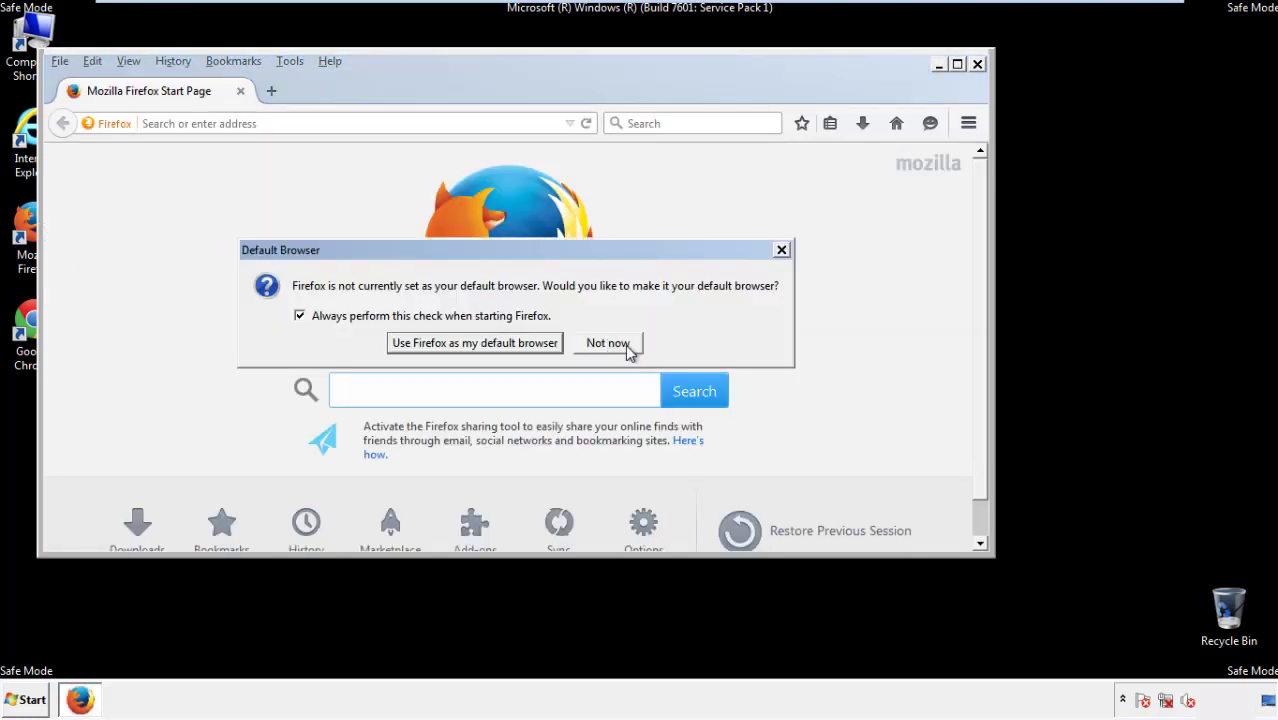
{"action": "left_click", "coordinate": [624, 343]}
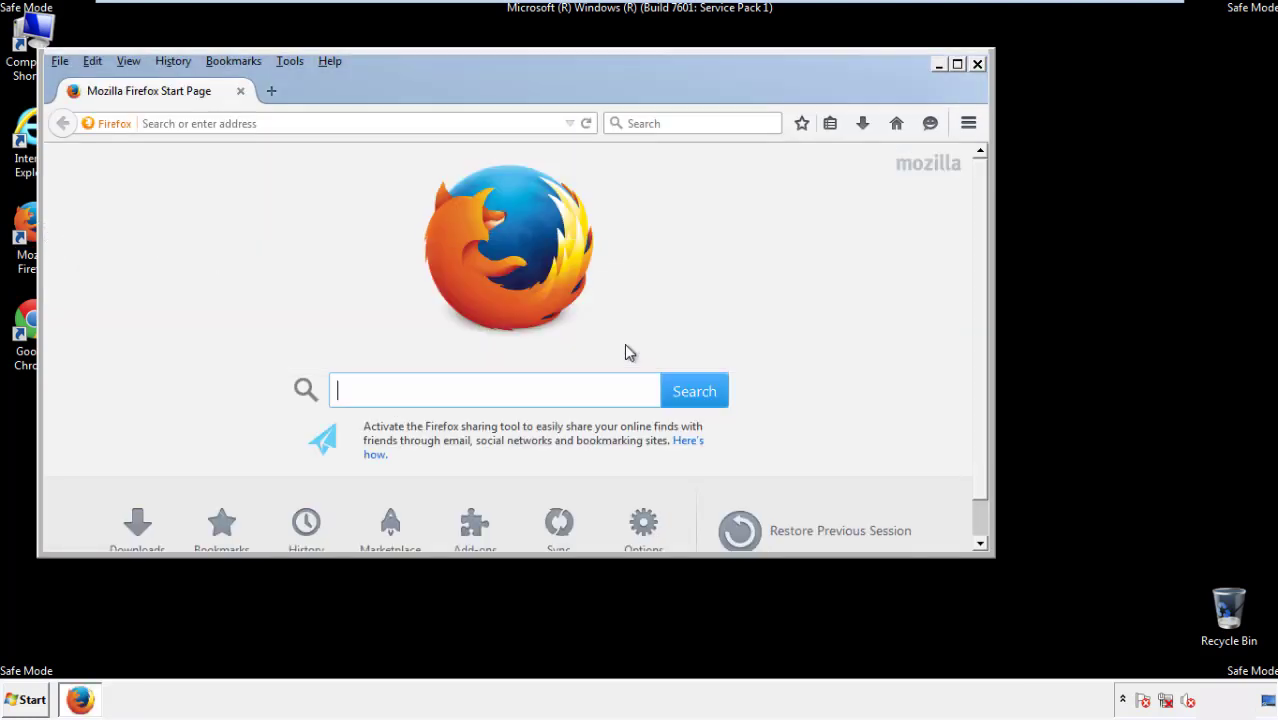
{"action": "right_click", "coordinate": [395, 88]}
{"action": "left_click", "coordinate": [420, 151]}
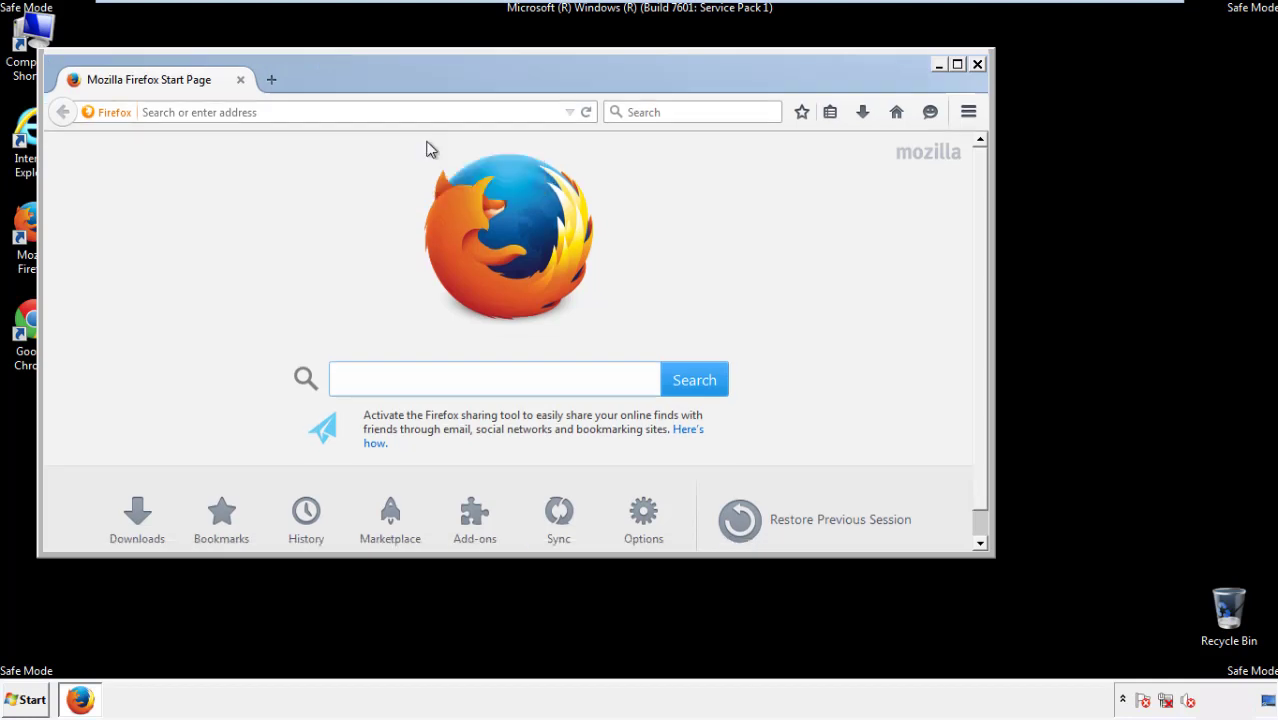
{"action": "right_click", "coordinate": [405, 85]}
{"action": "left_click", "coordinate": [414, 152]}
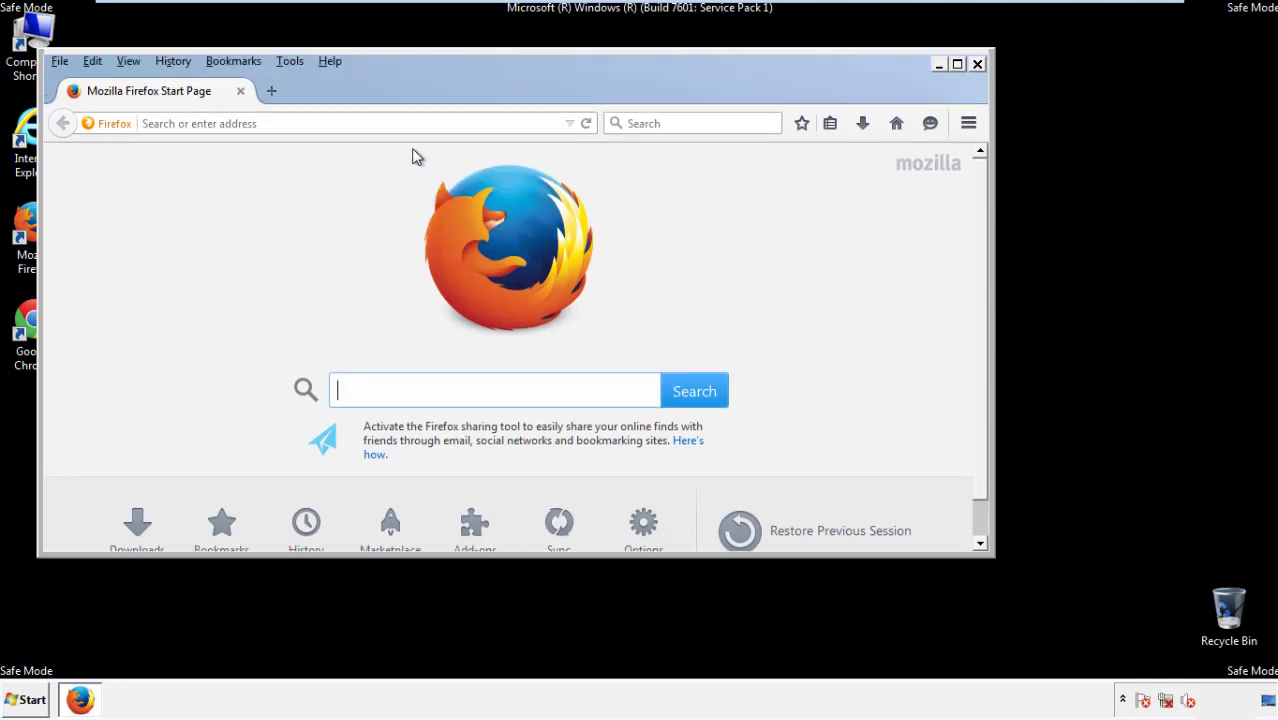
Clear Firefox's recent history for time range Everything, including offline data and site preferences
{"action": "left_click", "coordinate": [178, 62]}
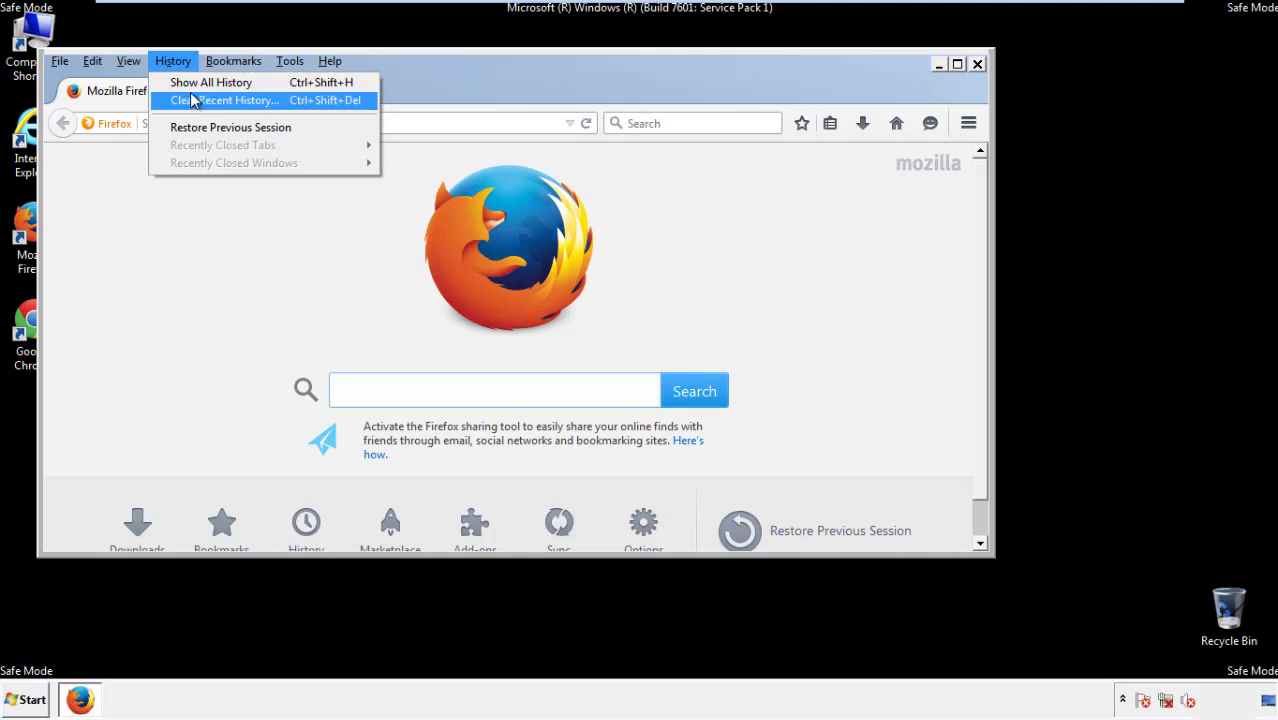
{"action": "left_click", "coordinate": [195, 100]}
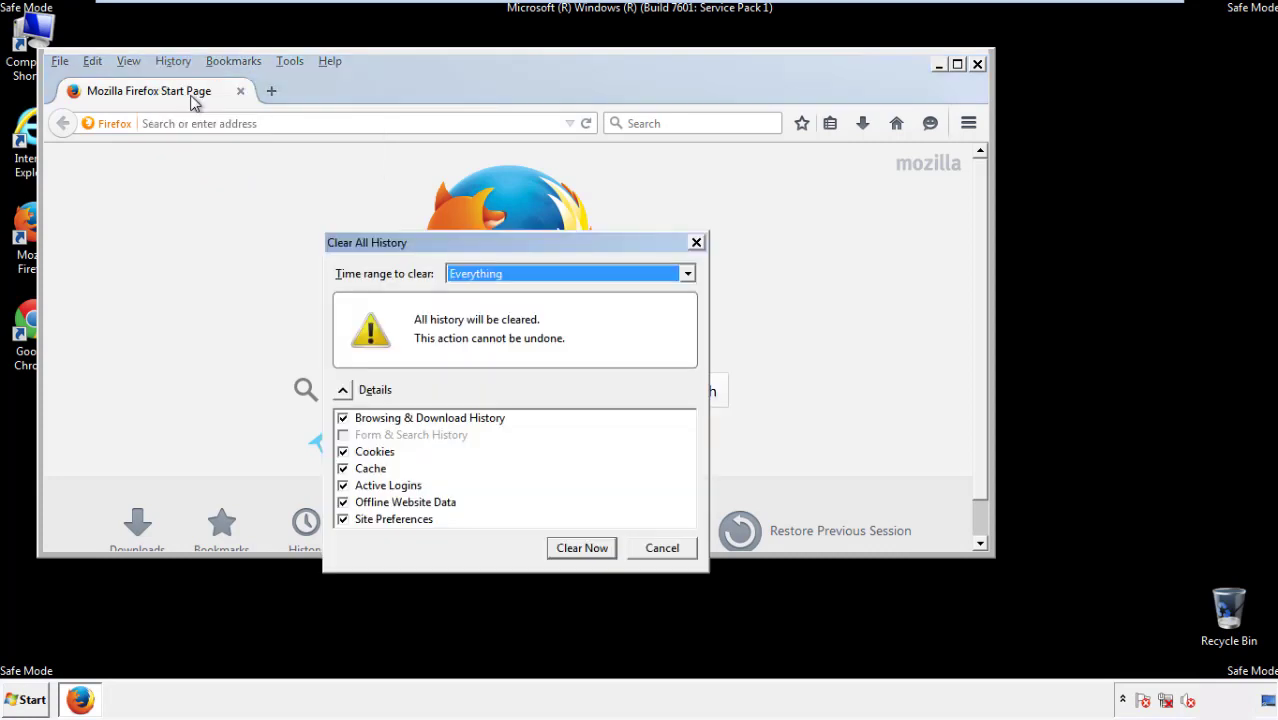
{"action": "left_click", "coordinate": [474, 274]}
{"action": "left_click", "coordinate": [479, 376]}
{"action": "left_click", "coordinate": [342, 502]}
{"action": "left_click", "coordinate": [342, 502]}
{"action": "left_click", "coordinate": [343, 520]}
{"action": "left_click", "coordinate": [343, 520]}
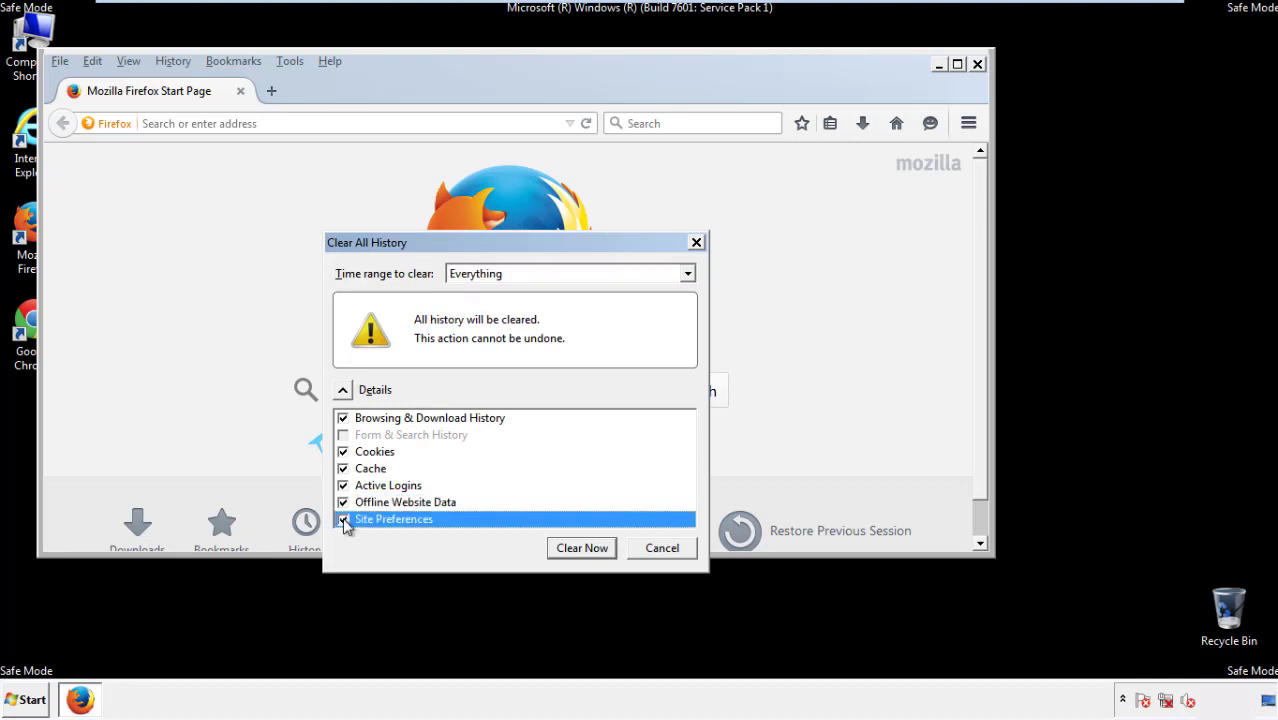
{"action": "left_click", "coordinate": [580, 548]}
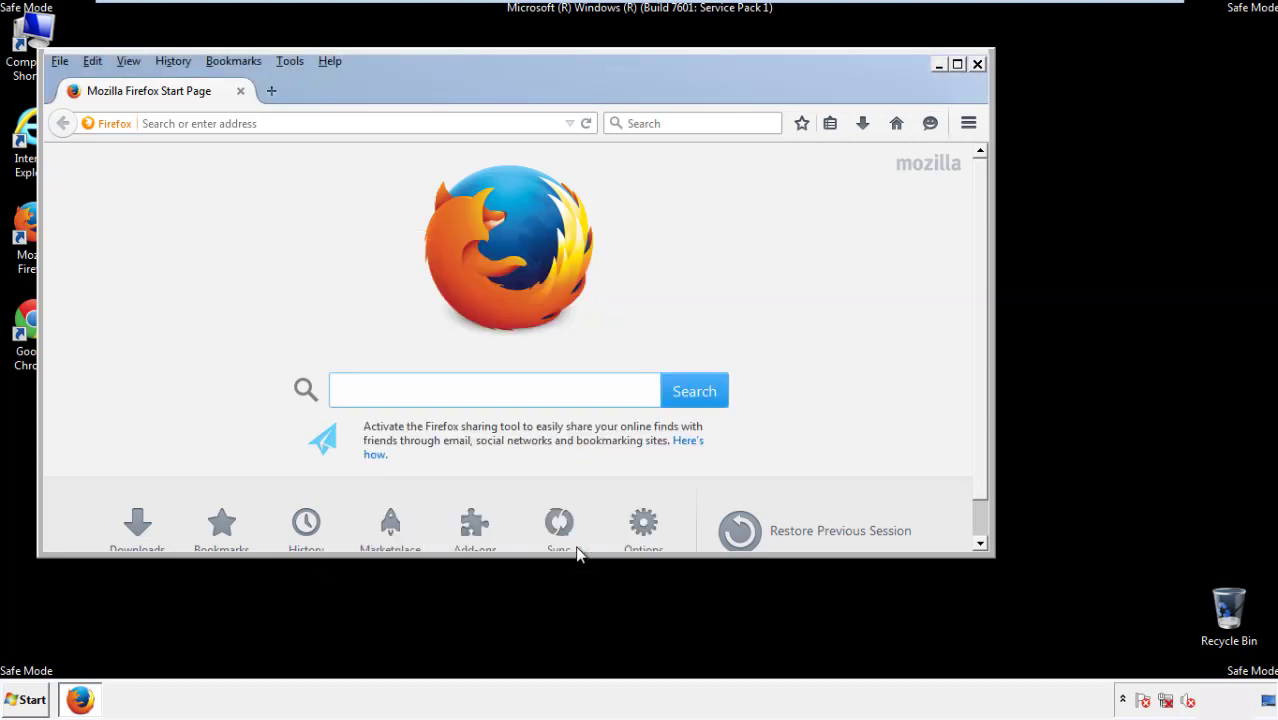
Refresh Firefox to its defaults from the Troubleshooting Information page
{"action": "left_click", "coordinate": [330, 61]}
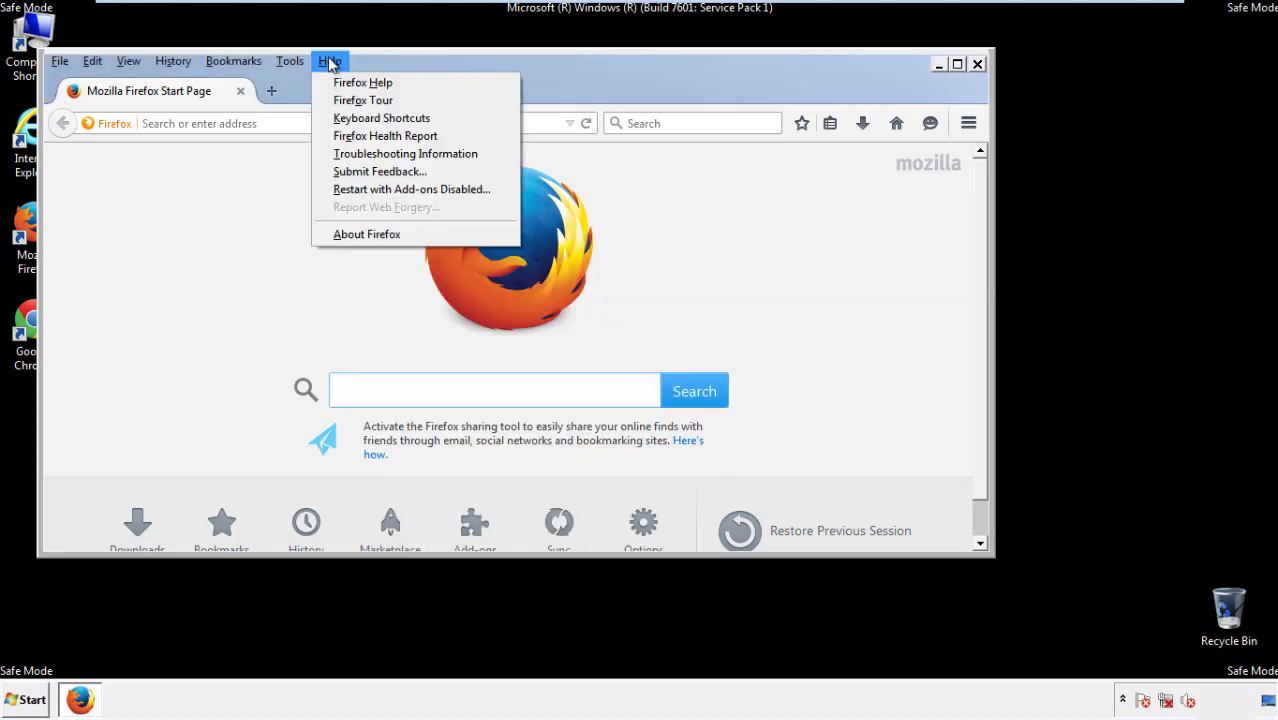
{"action": "left_click", "coordinate": [371, 153]}
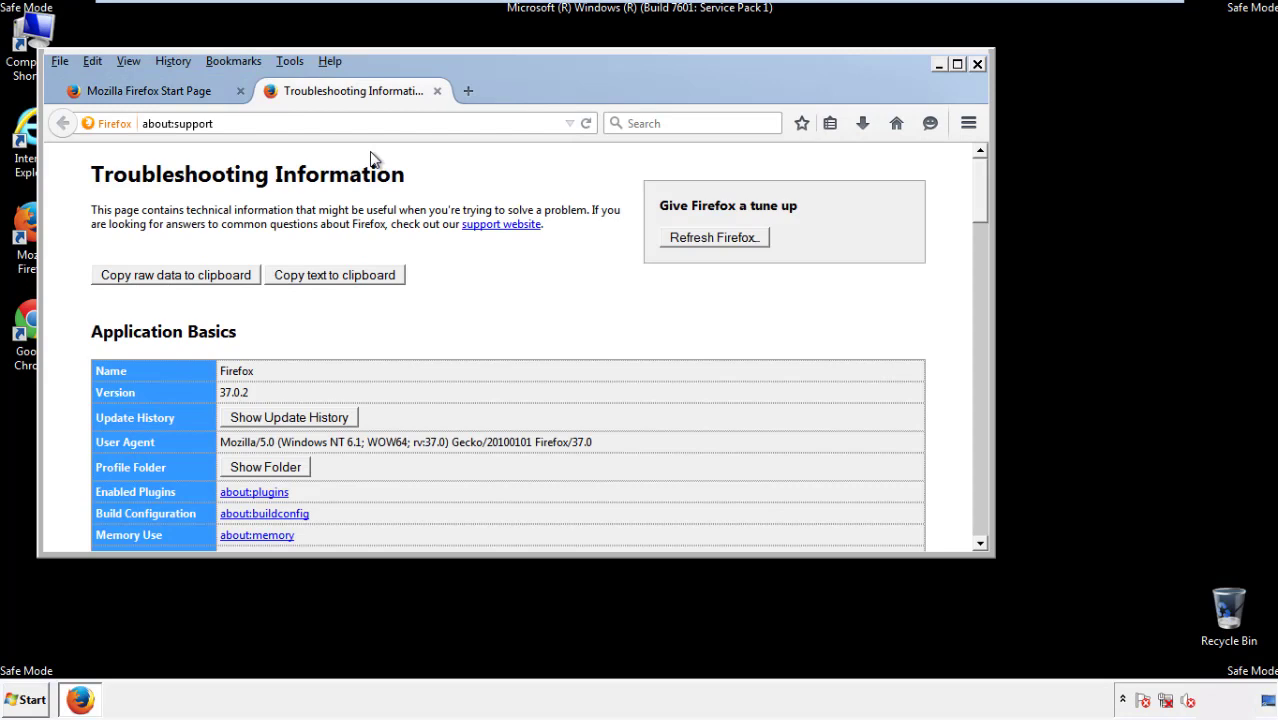
{"action": "left_click", "coordinate": [742, 242]}
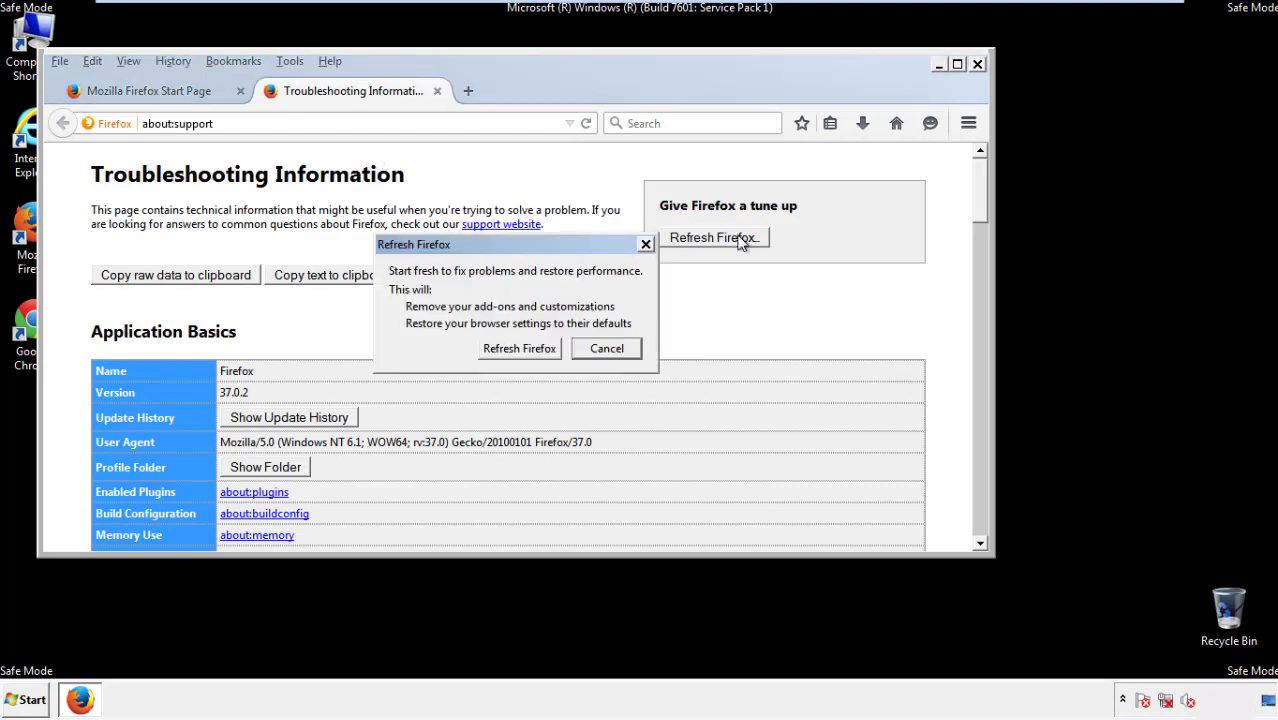
{"action": "left_click", "coordinate": [519, 348]}
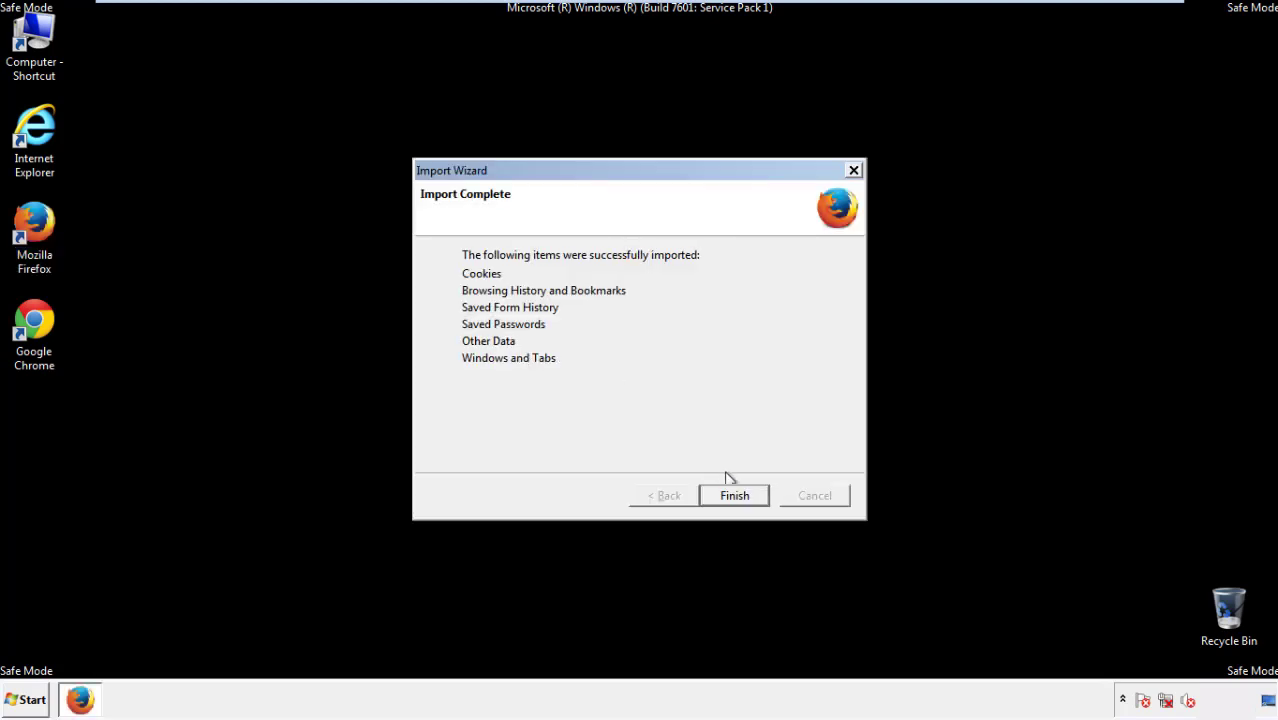
{"action": "left_click", "coordinate": [735, 496]}
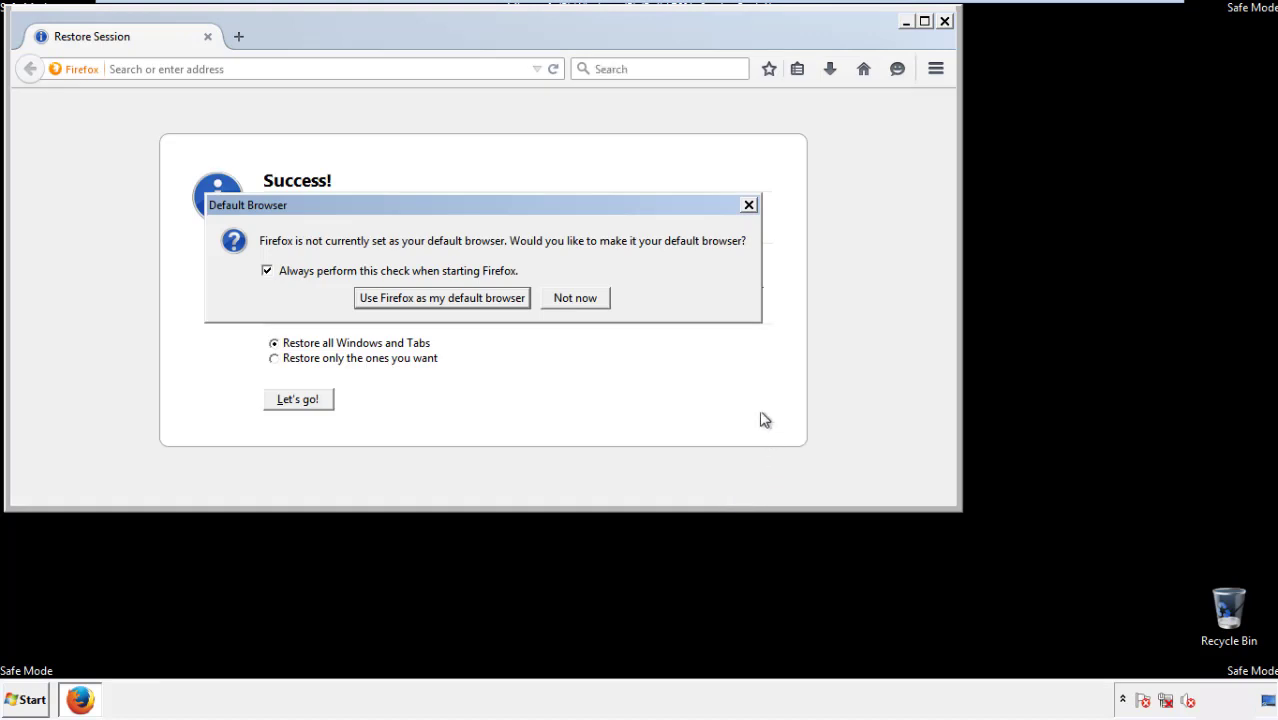
Decline the default-browser prompt and close the refreshed Firefox window
{"action": "left_click", "coordinate": [576, 300]}
{"action": "left_click", "coordinate": [943, 21]}
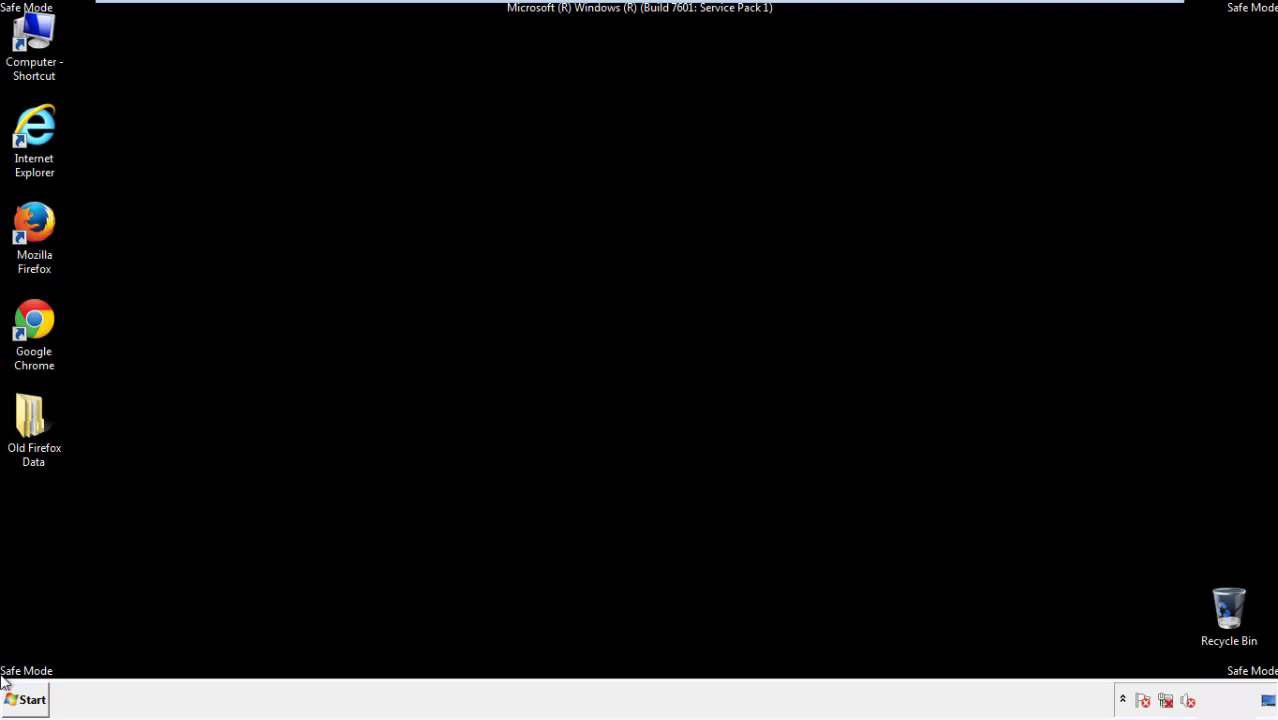
{"action": "left_click", "coordinate": [31, 318]}
Launch Chrome, permanently dismiss the default-browser prompt, and reach Clear browsing data via Settings > History
{"action": "double_click", "coordinate": [31, 318]}
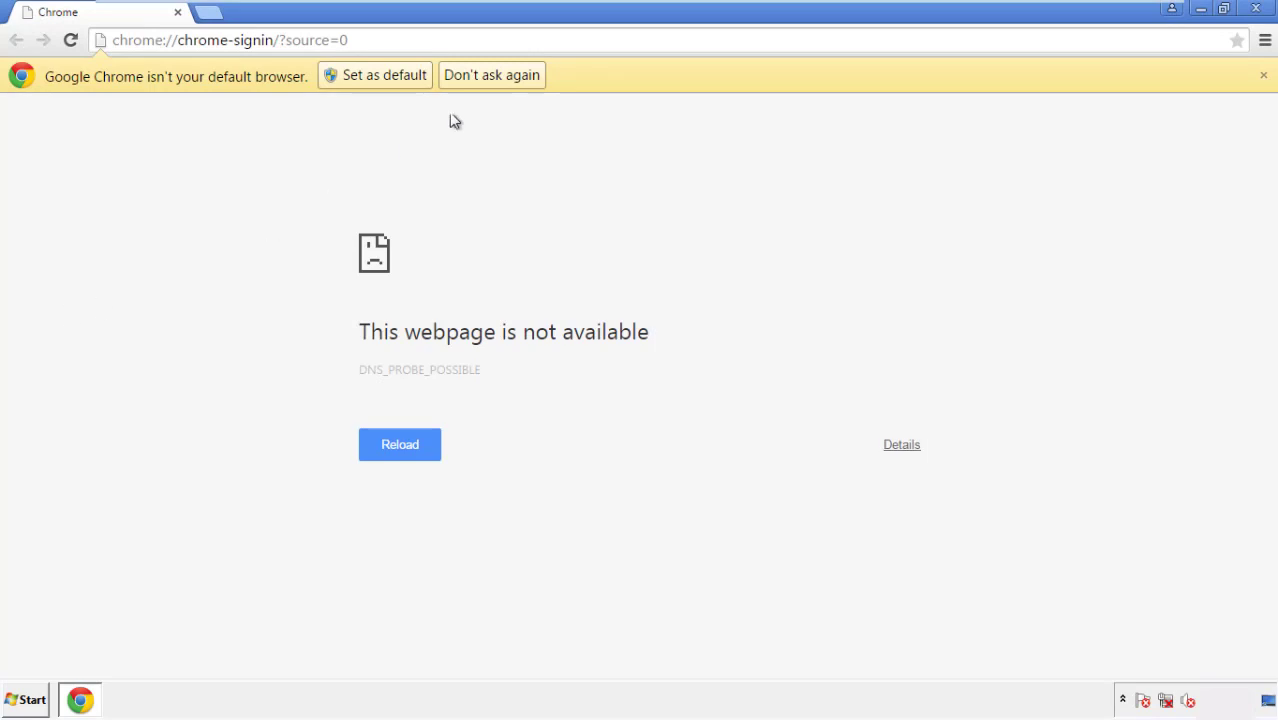
{"action": "left_click", "coordinate": [514, 80]}
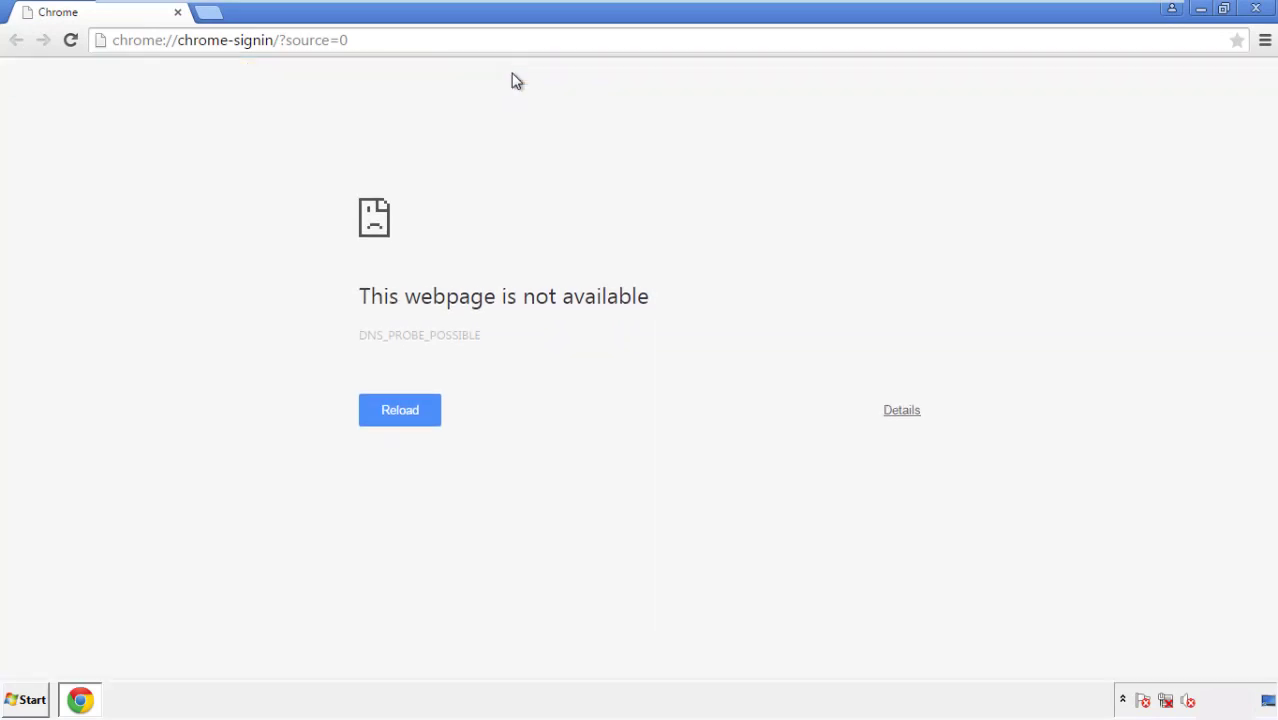
{"action": "left_click", "coordinate": [1265, 42]}
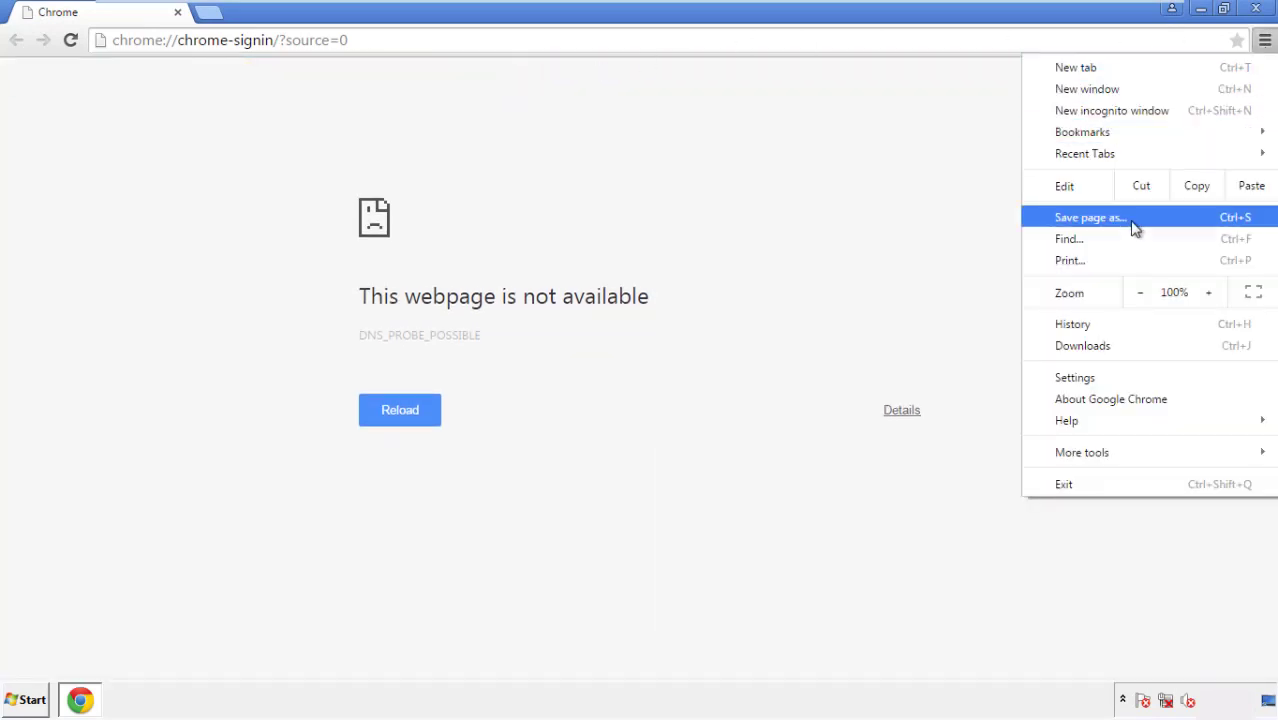
{"action": "left_click", "coordinate": [1079, 377]}
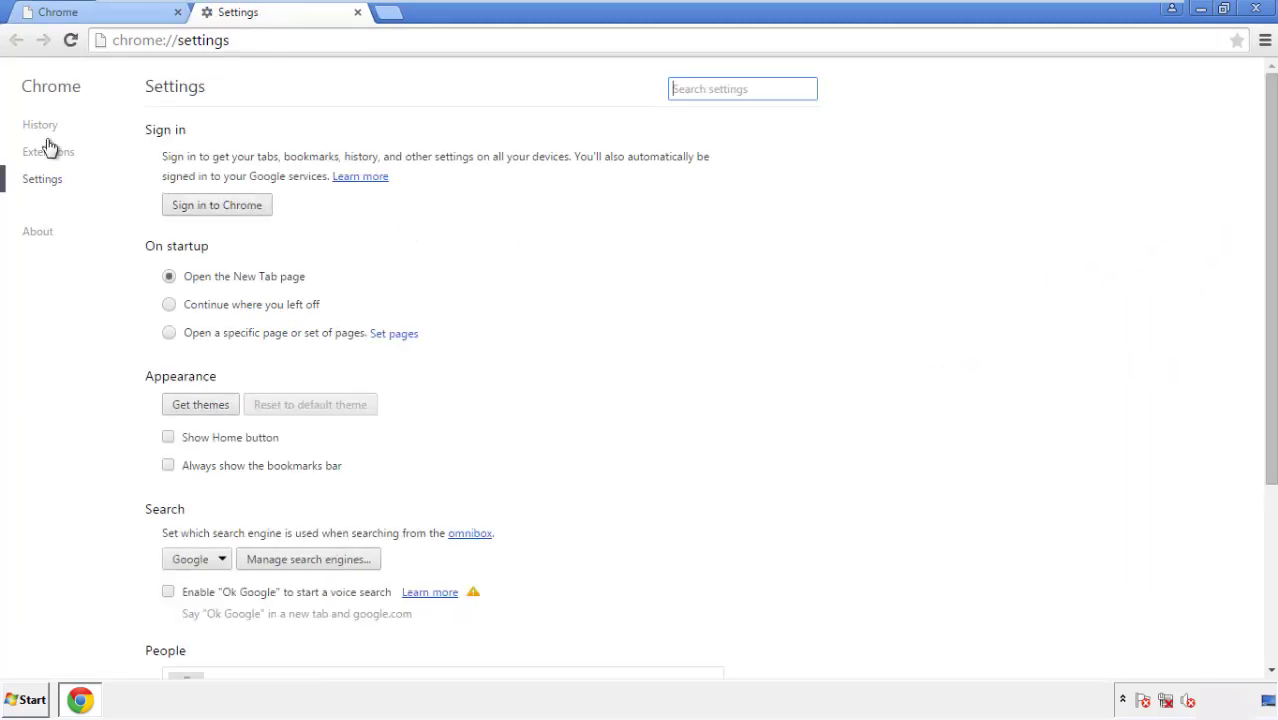
{"action": "left_click", "coordinate": [45, 127]}
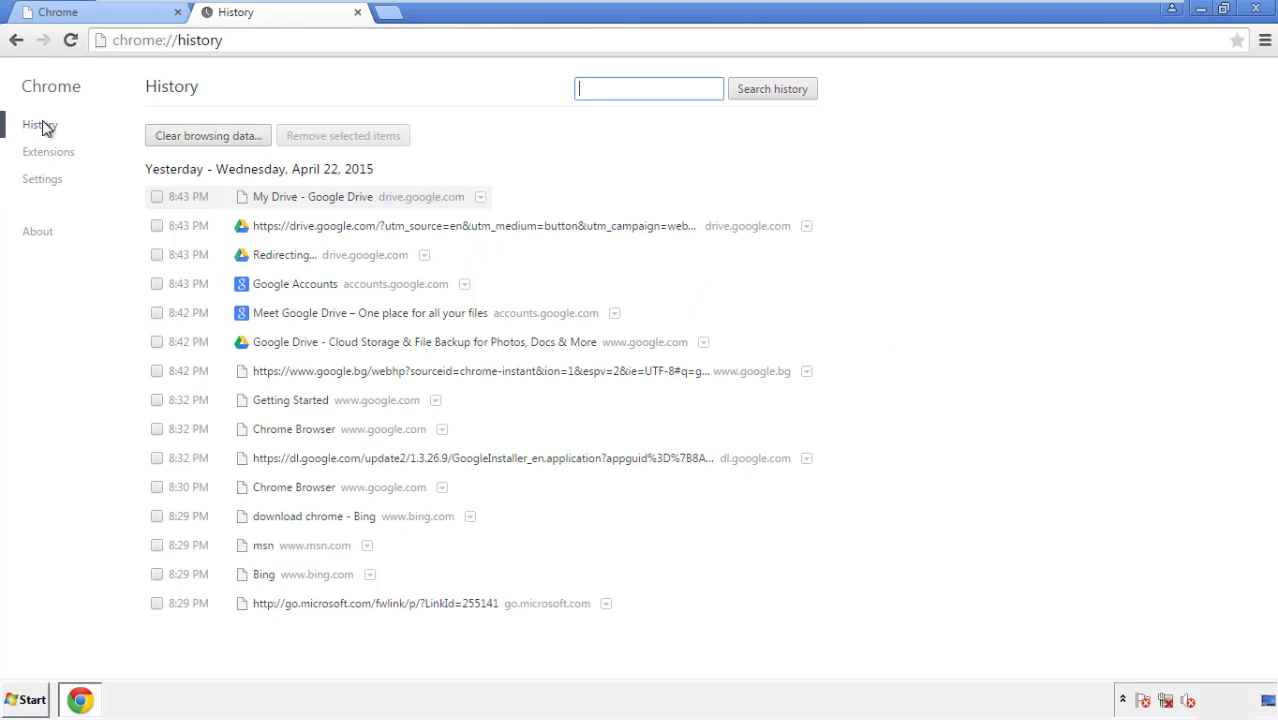
{"action": "left_click", "coordinate": [192, 139]}
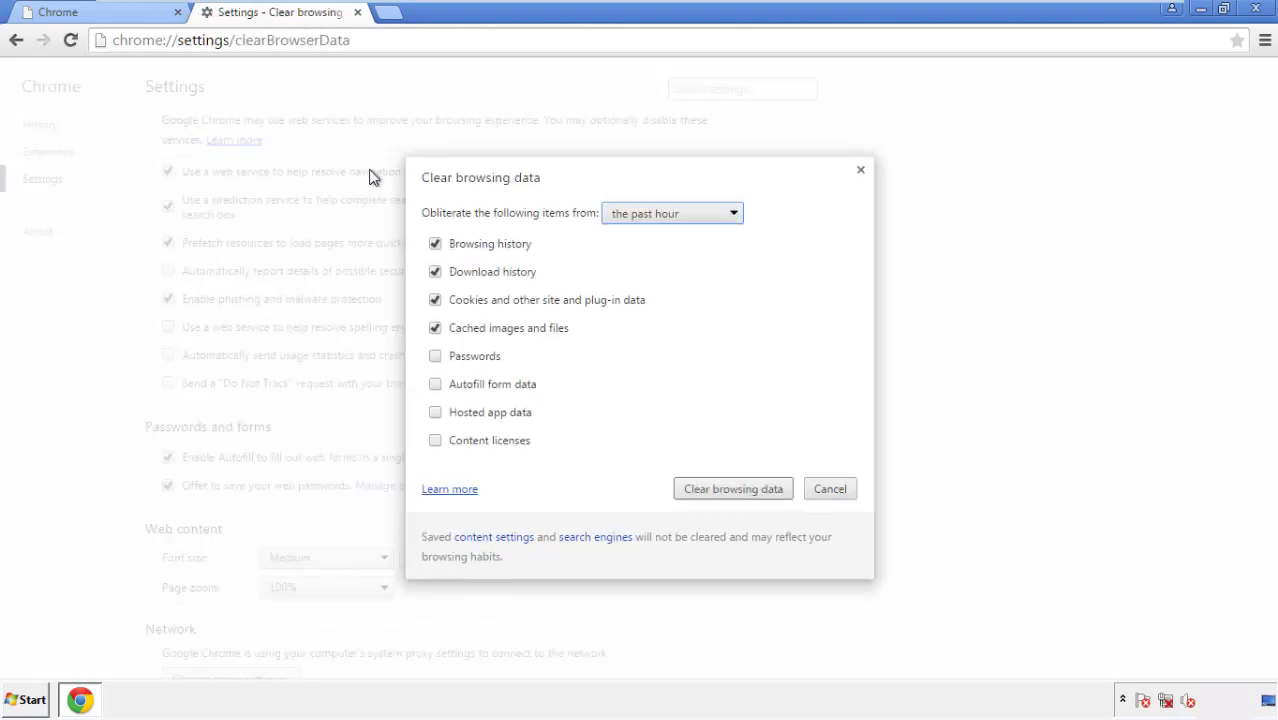
Clear Chrome's browsing data from the beginning of time, including autofill form data
{"action": "left_click", "coordinate": [643, 214]}
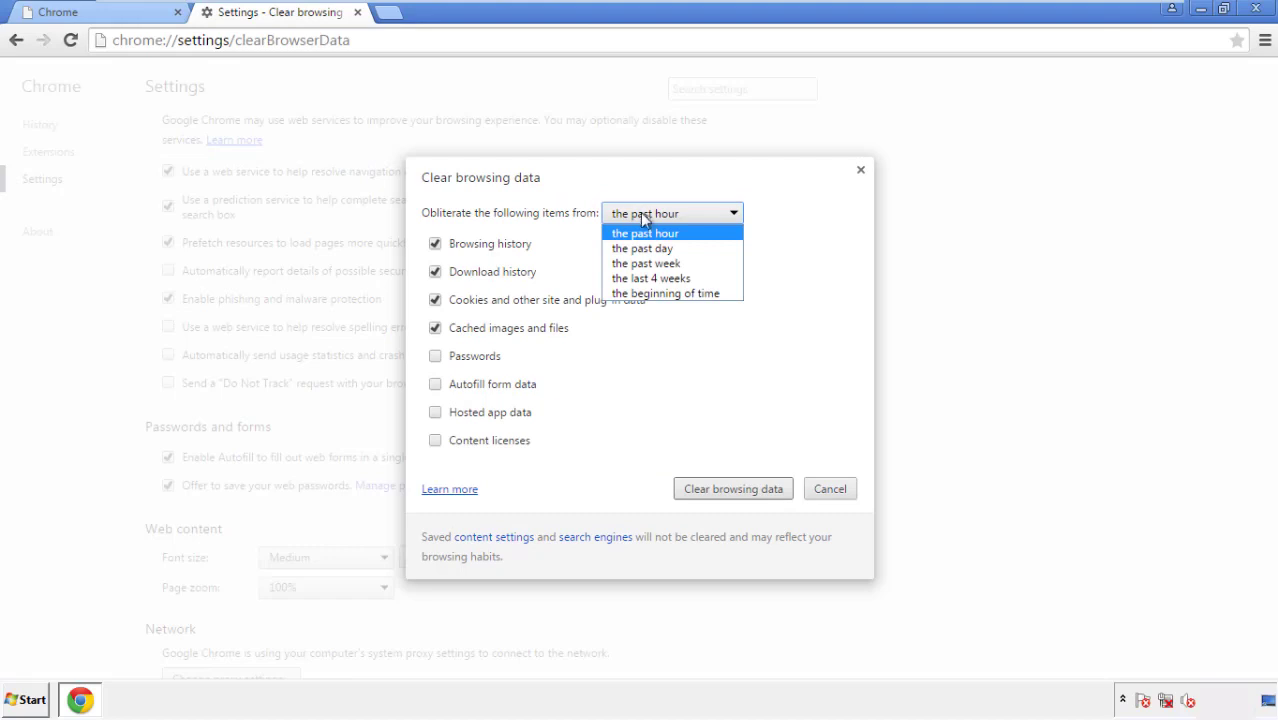
{"action": "left_click", "coordinate": [640, 294]}
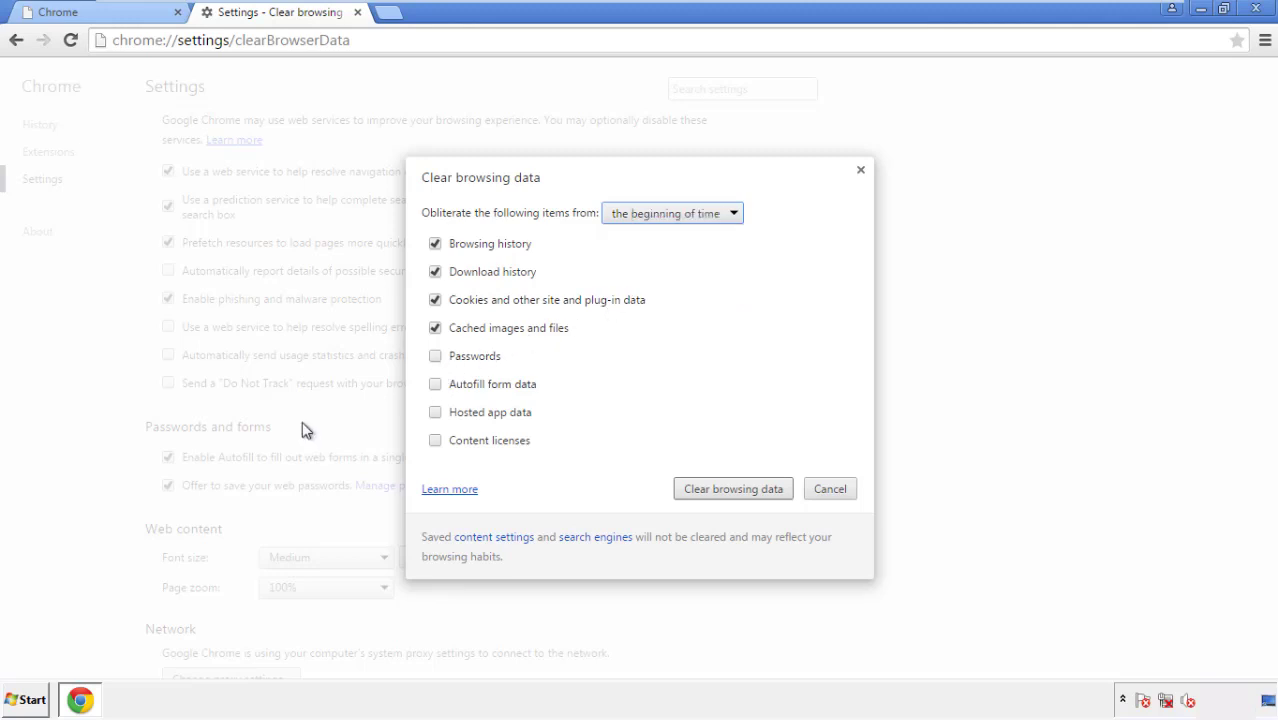
{"action": "left_click", "coordinate": [436, 385]}
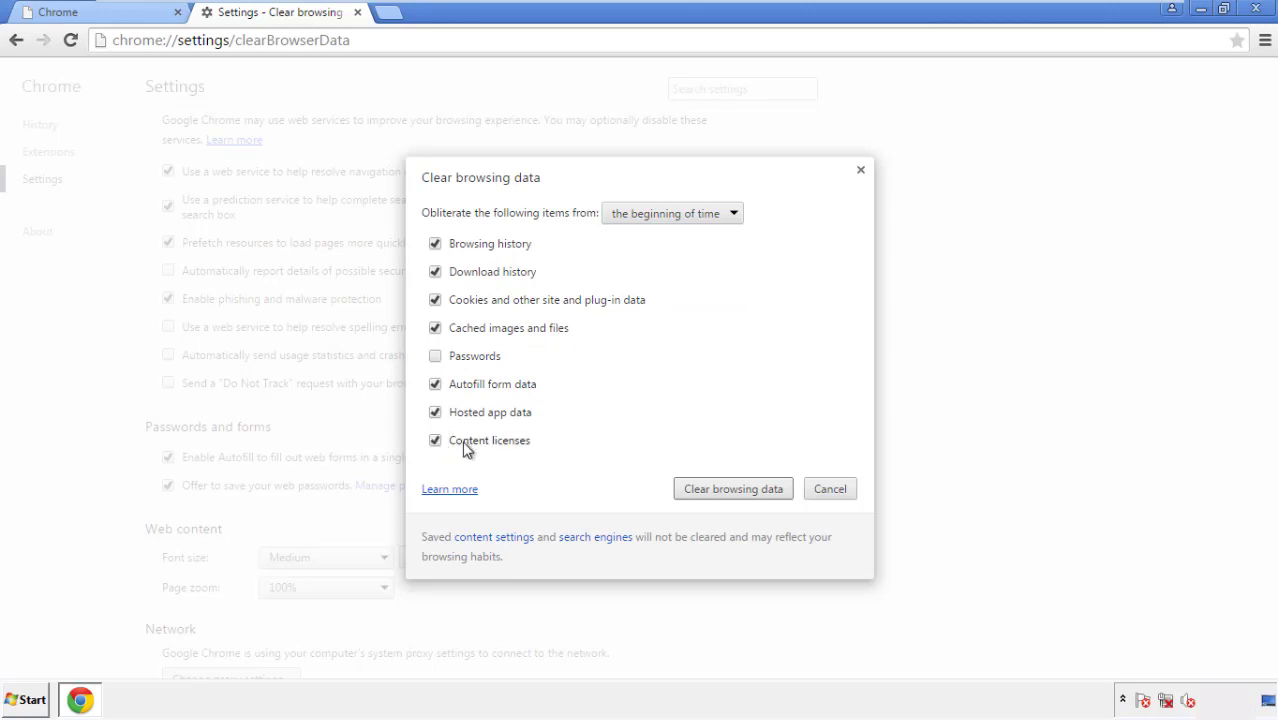
{"action": "left_click", "coordinate": [718, 492]}
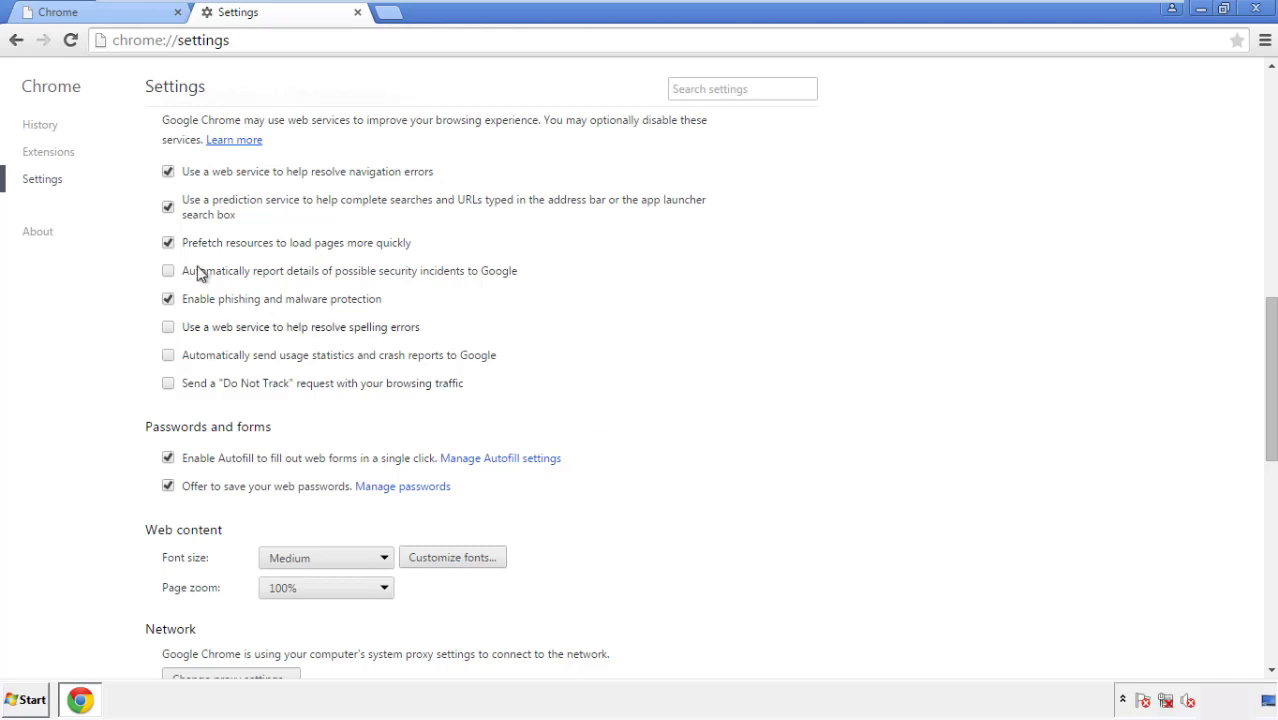
Reset Chrome's settings to their original defaults and close the browser
{"action": "left_click_drag", "start_coordinate": [1270, 318], "coordinate": [1247, 559]}
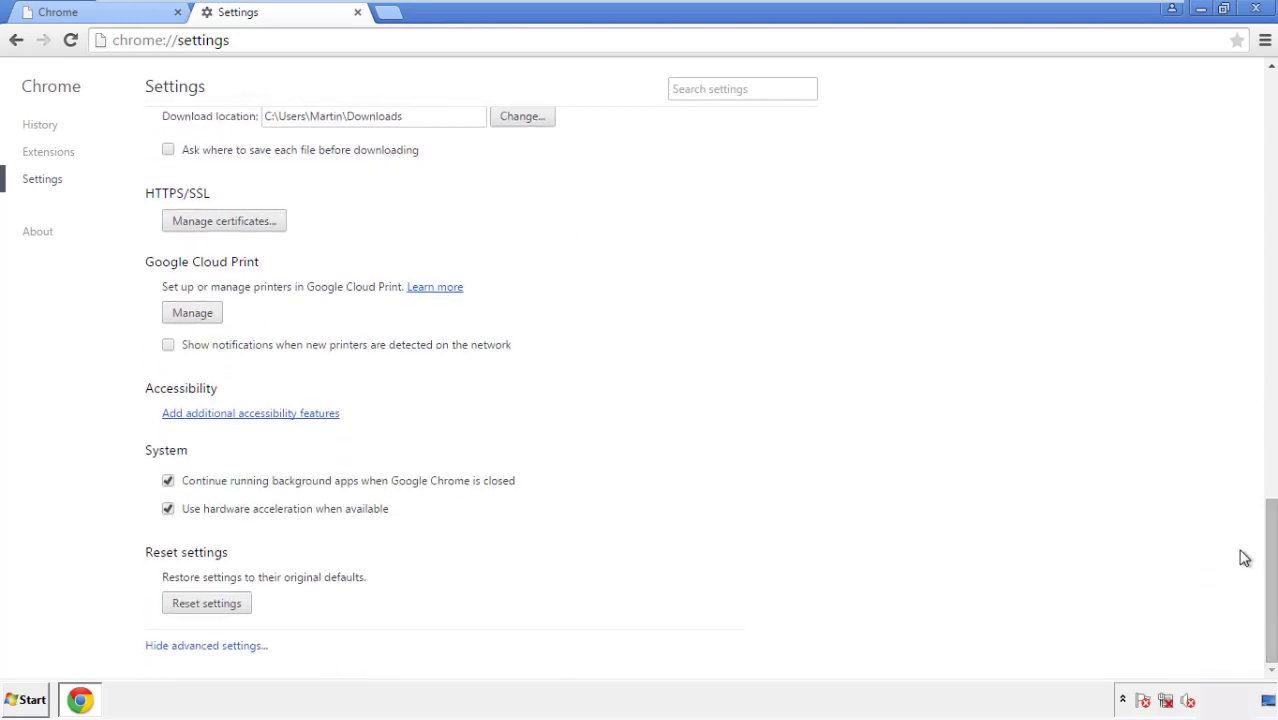
{"action": "left_click", "coordinate": [240, 607]}
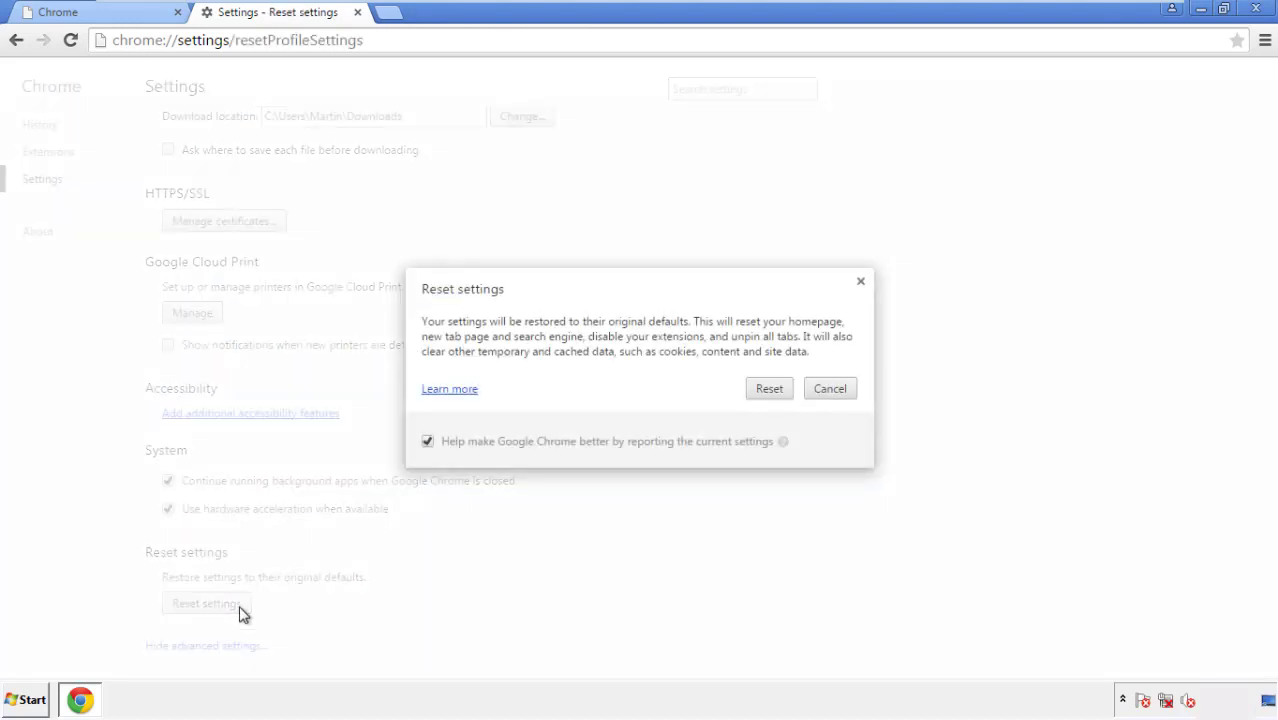
{"action": "left_click", "coordinate": [770, 389]}
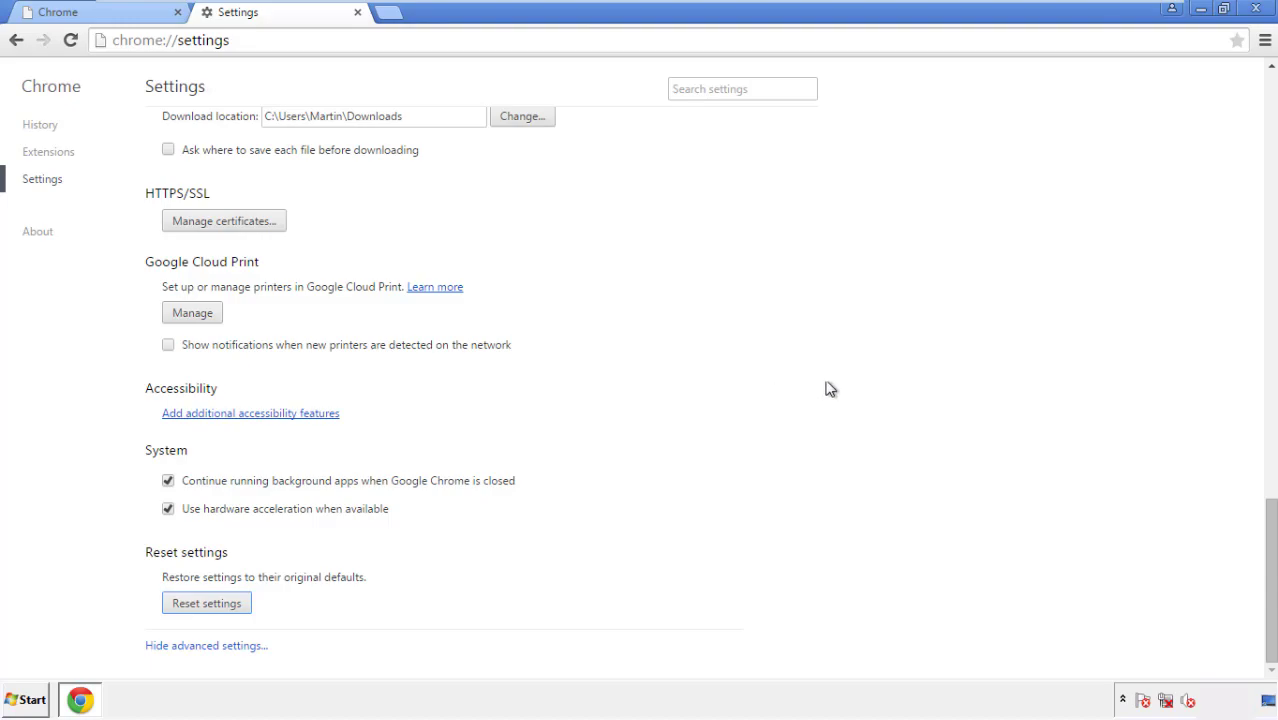
{"action": "left_click", "coordinate": [1256, 8]}
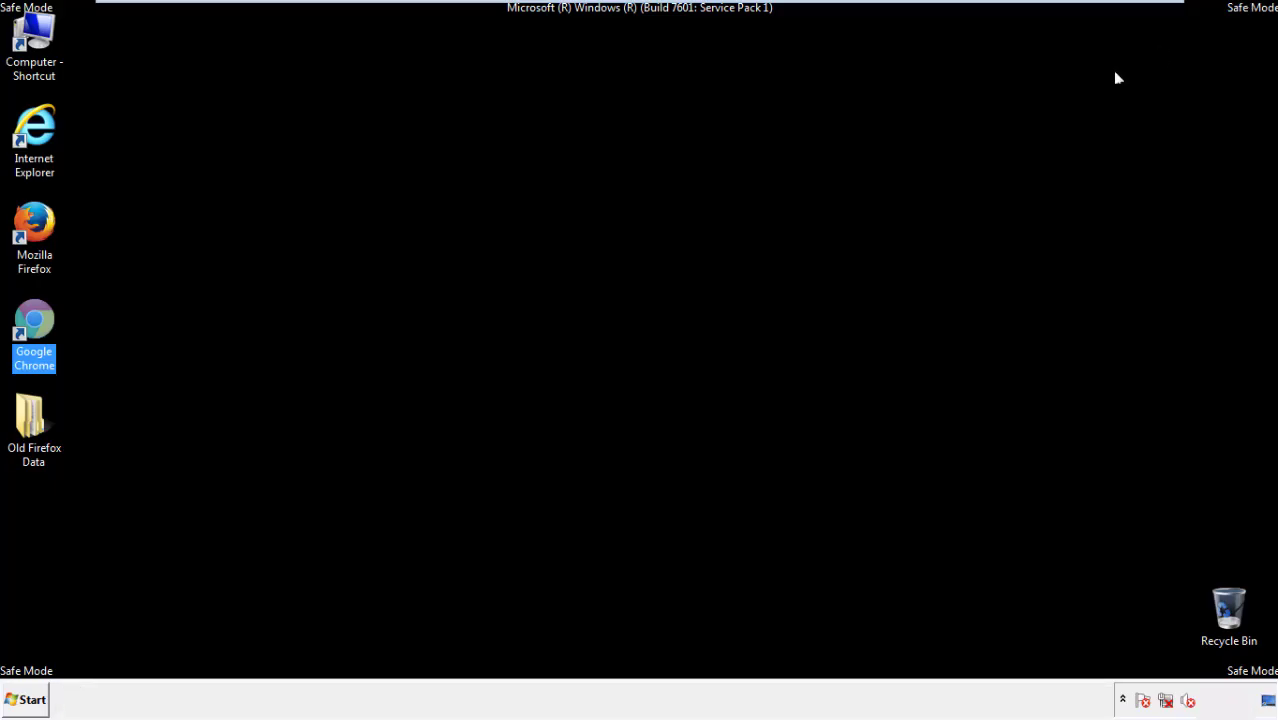
Launch Firefox, remove the Search Mine add-on in the Add-ons Manager, and close Firefox
{"action": "left_click", "coordinate": [689, 322]}
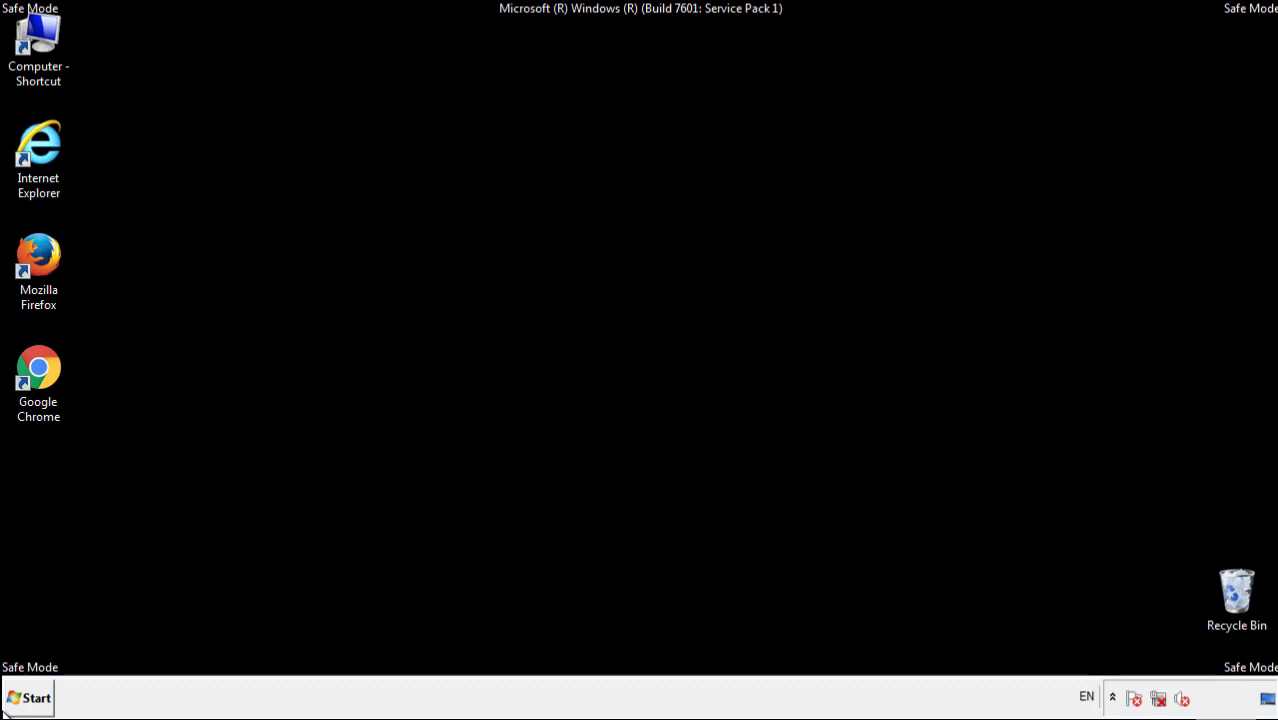
{"action": "left_click", "coordinate": [49, 248]}
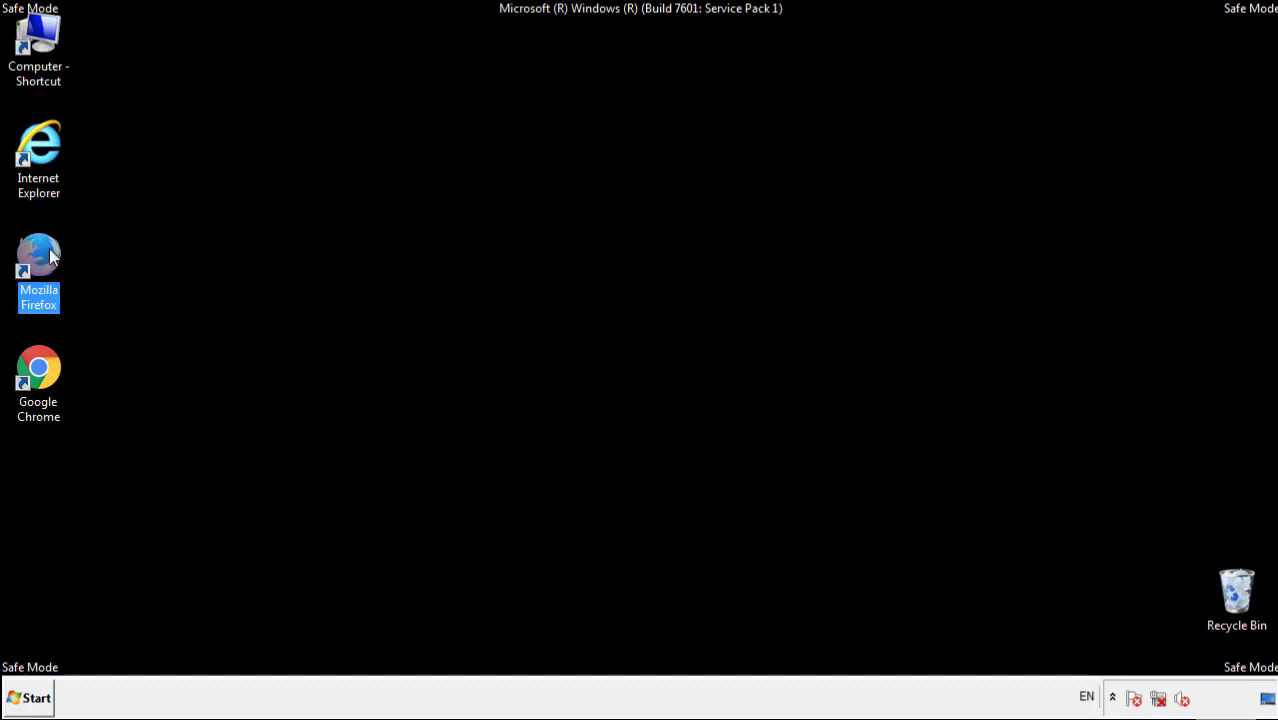
{"action": "double_click", "coordinate": [49, 248]}
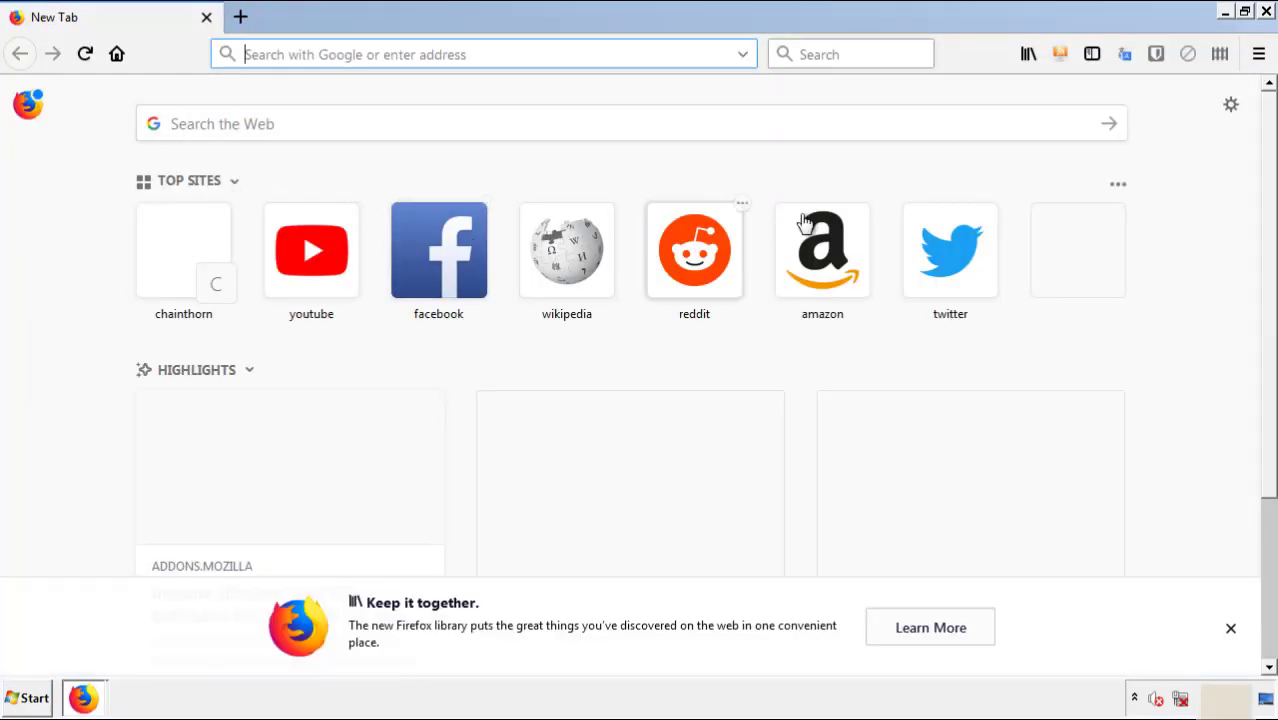
{"action": "left_click", "coordinate": [1258, 54]}
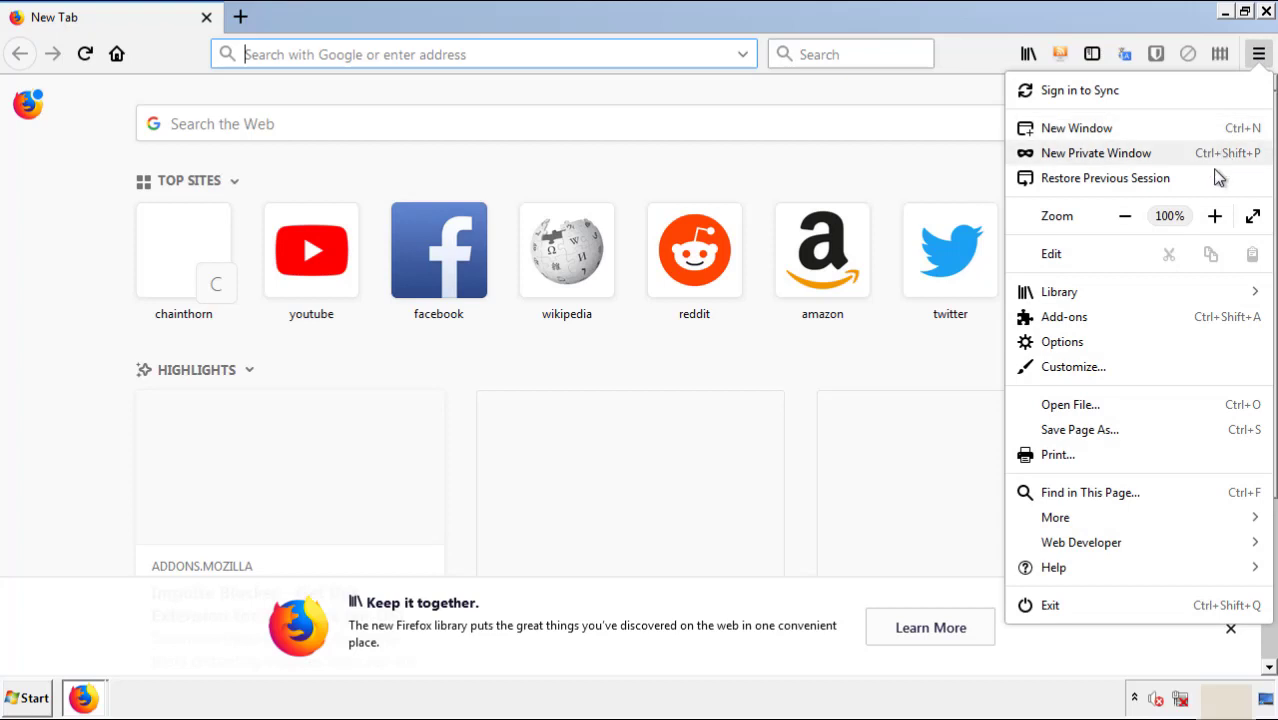
{"action": "left_click", "coordinate": [1064, 317]}
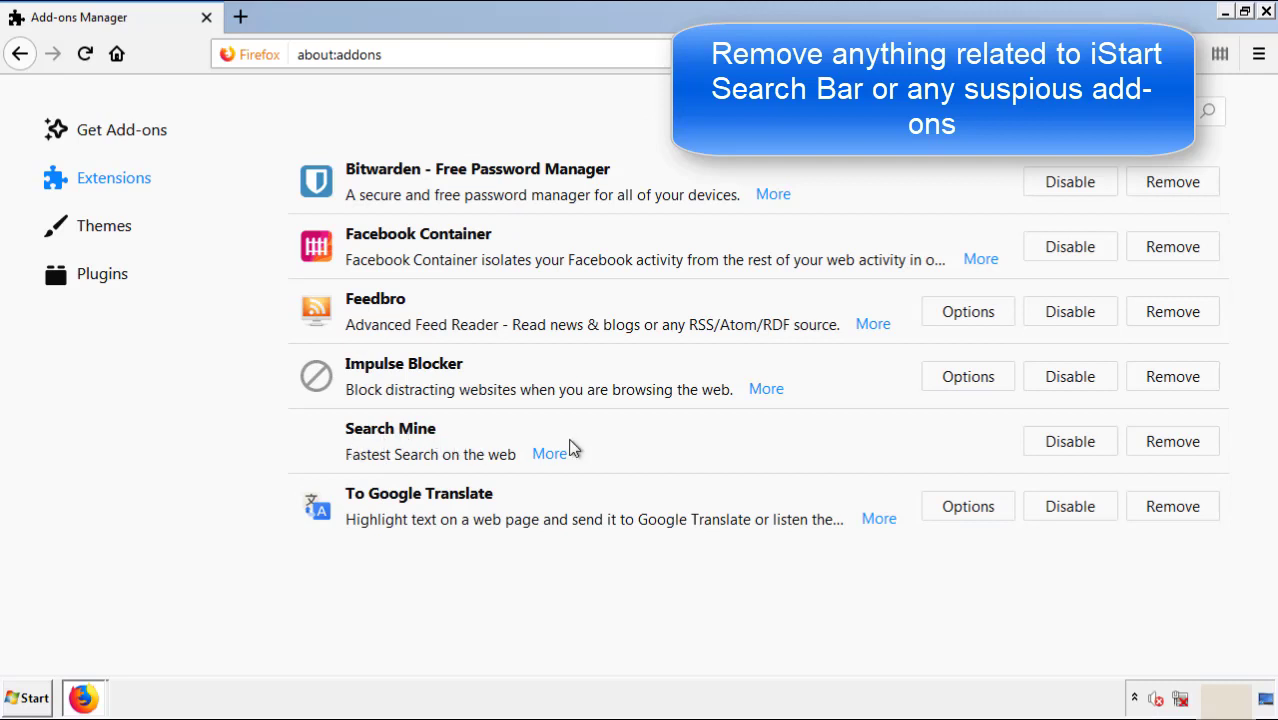
{"action": "left_click", "coordinate": [1168, 453]}
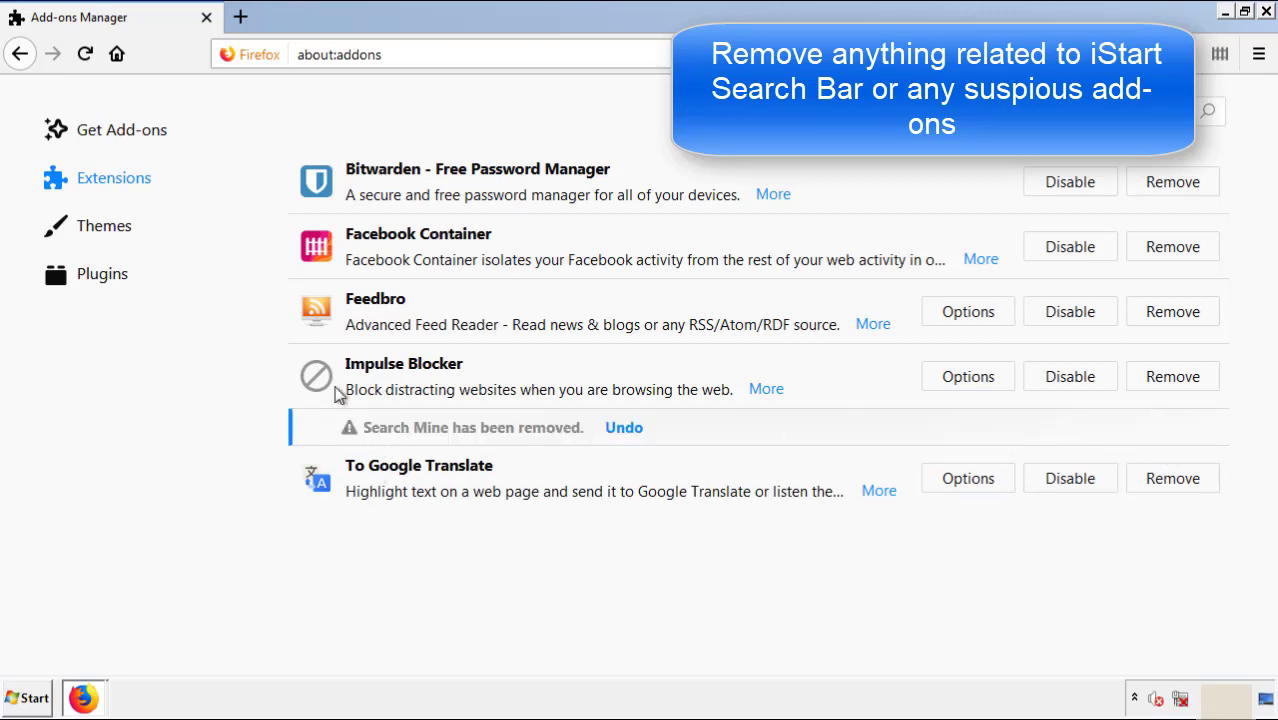
{"action": "left_click", "coordinate": [1266, 12]}
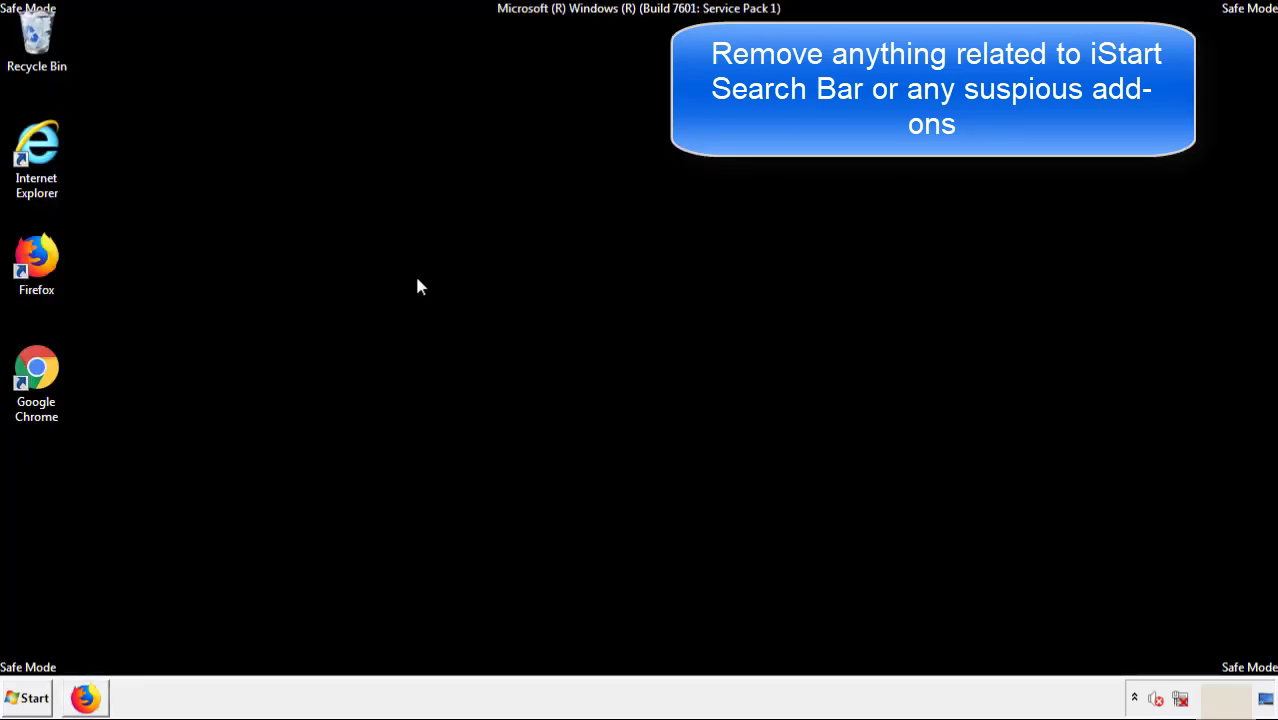
Launch Chrome and open its Extensions page through More tools
{"action": "double_click", "coordinate": [36, 385]}
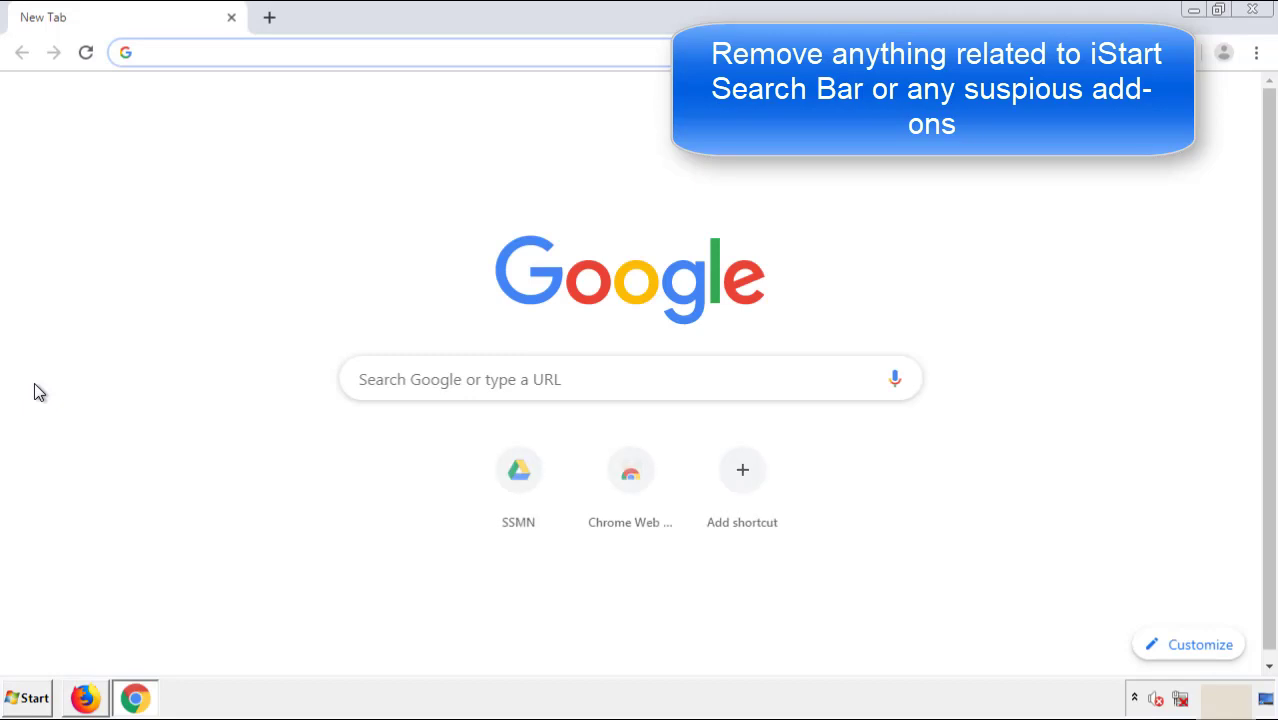
{"action": "left_click", "coordinate": [1256, 52]}
{"action": "mouse_move", "coordinate": [1148, 350]}
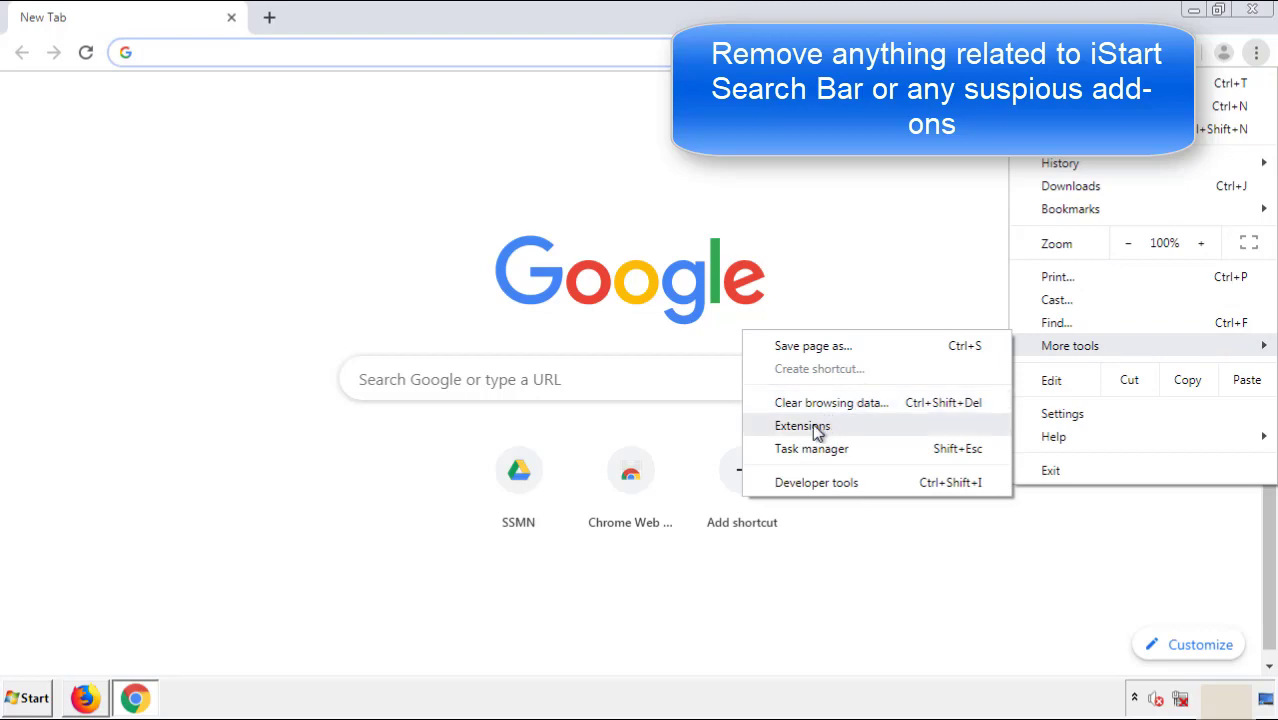
{"action": "left_click", "coordinate": [812, 425]}
{"action": "scroll", "coordinate": [362, 334], "scroll_direction": "down", "scroll_amount": 10}
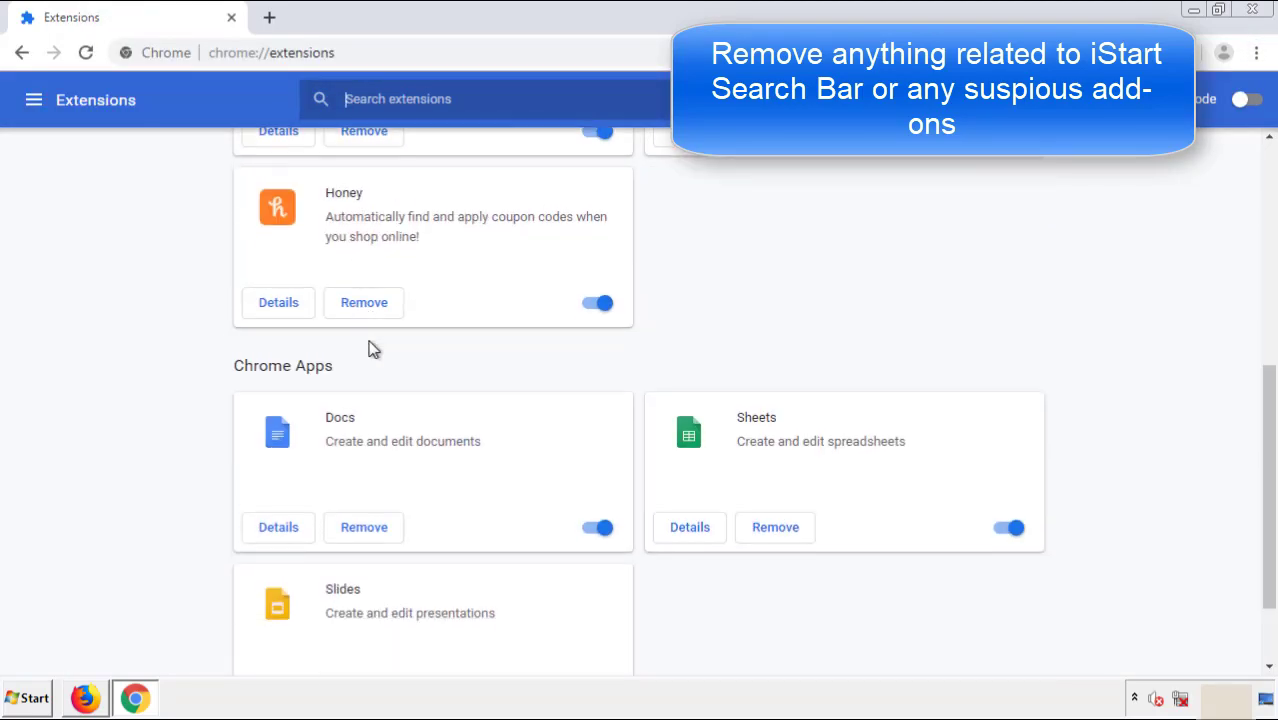
{"action": "scroll", "coordinate": [482, 365], "scroll_direction": "up", "scroll_amount": 10}
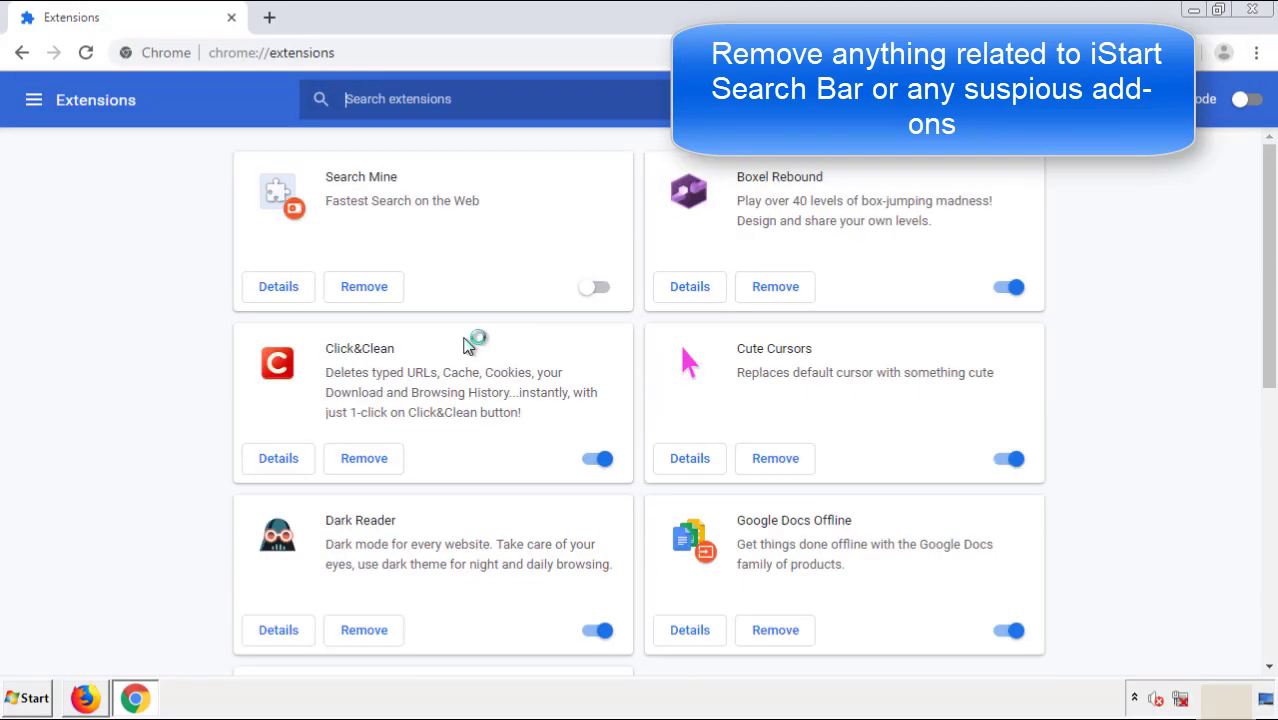
Remove the Search Mine extension, close Chrome, and show the Start menu
{"action": "left_click", "coordinate": [359, 292]}
{"action": "left_click", "coordinate": [715, 166]}
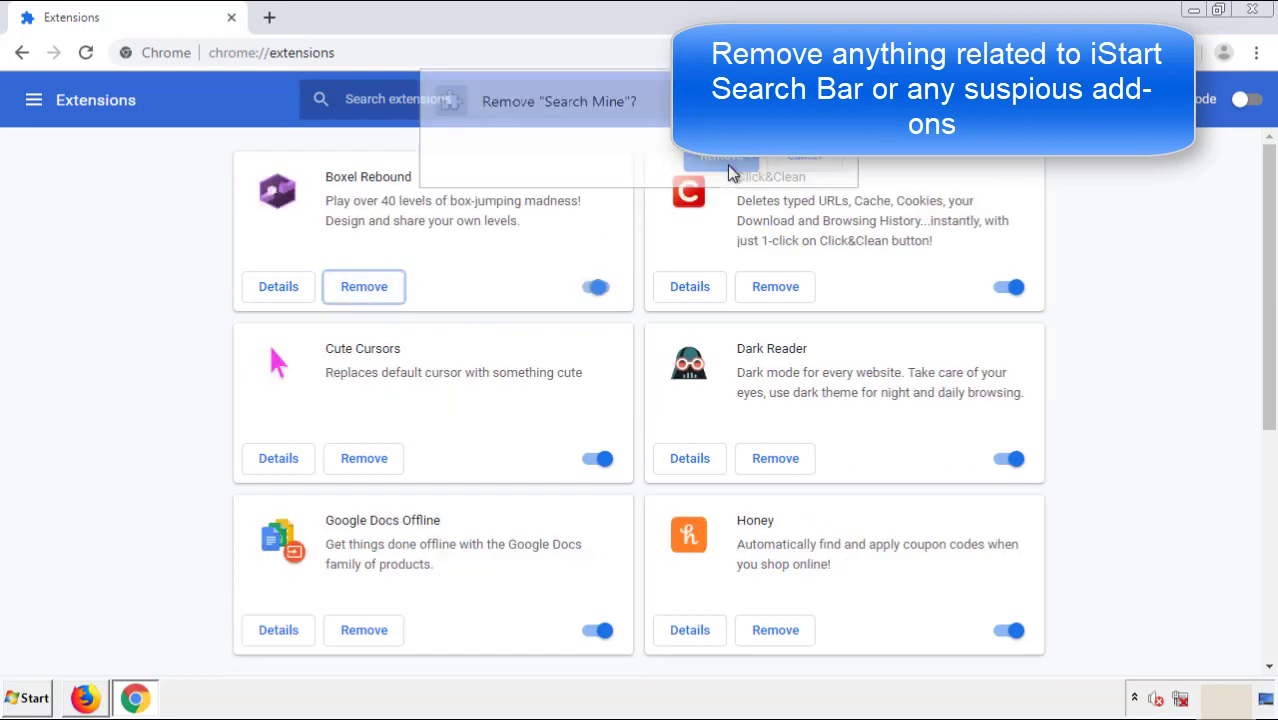
{"action": "left_click", "coordinate": [1263, 15]}
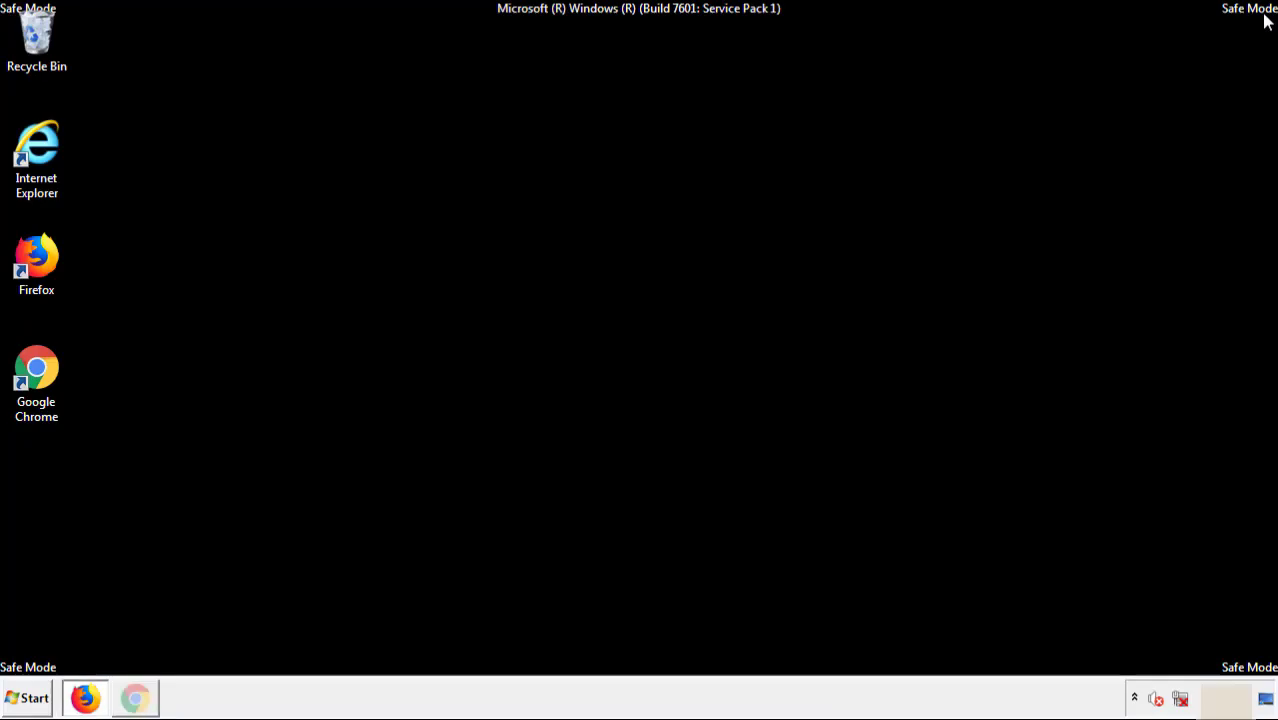
{"action": "left_click", "coordinate": [30, 700]}
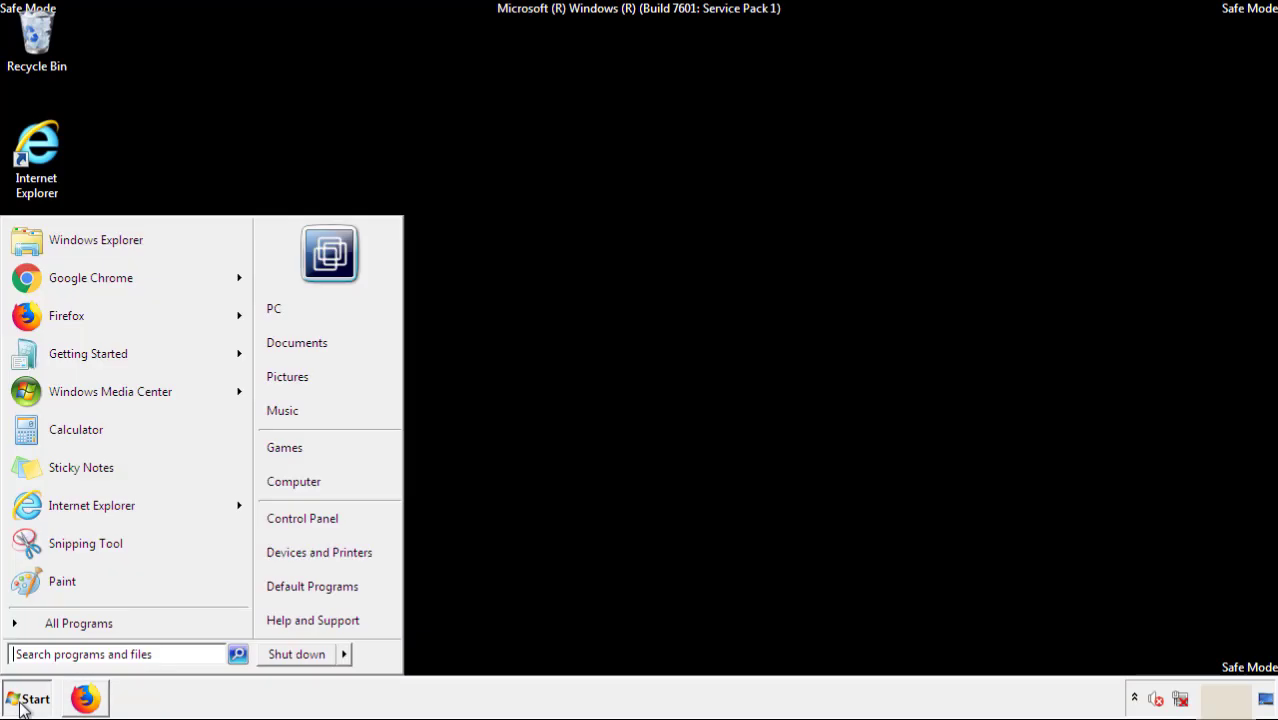